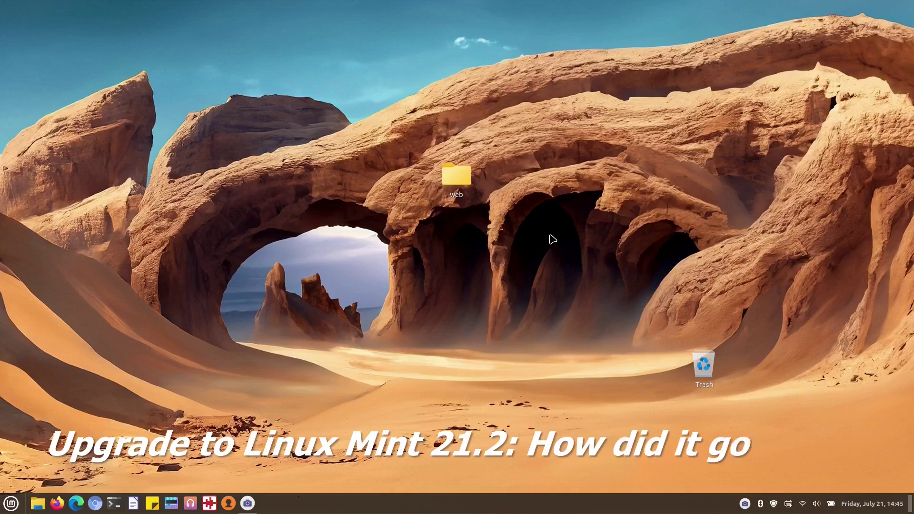
Review System Info from the launcher, then refresh Update Manager to confirm no pending updates
{"action": "left_click", "coordinate": [10, 503]}
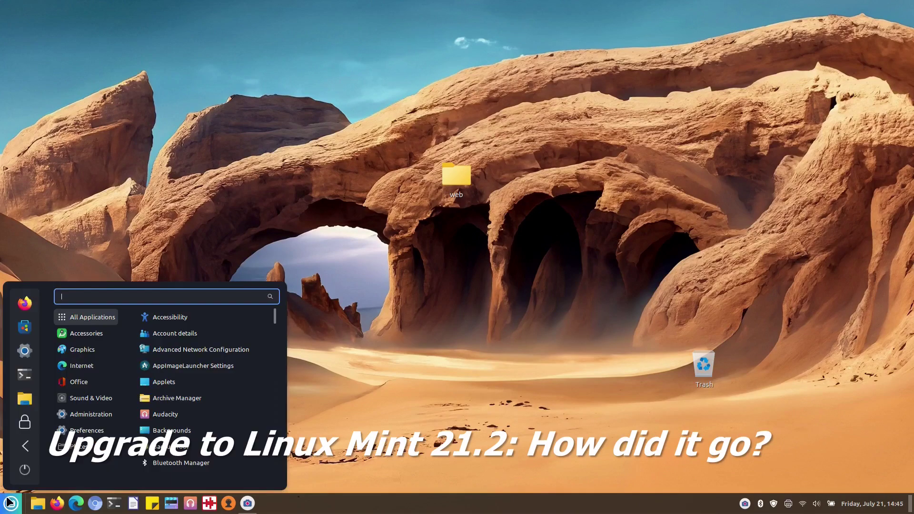
{"action": "type", "text": "yst"}
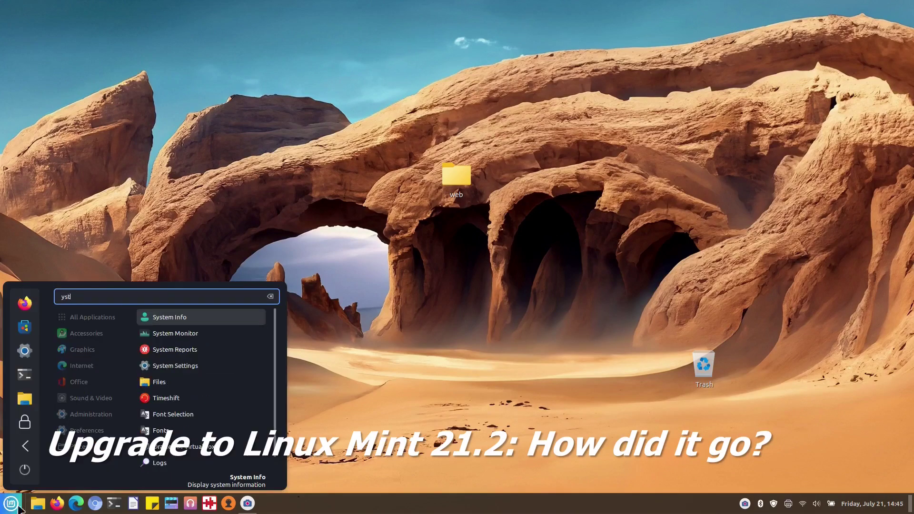
{"action": "left_click", "coordinate": [169, 317]}
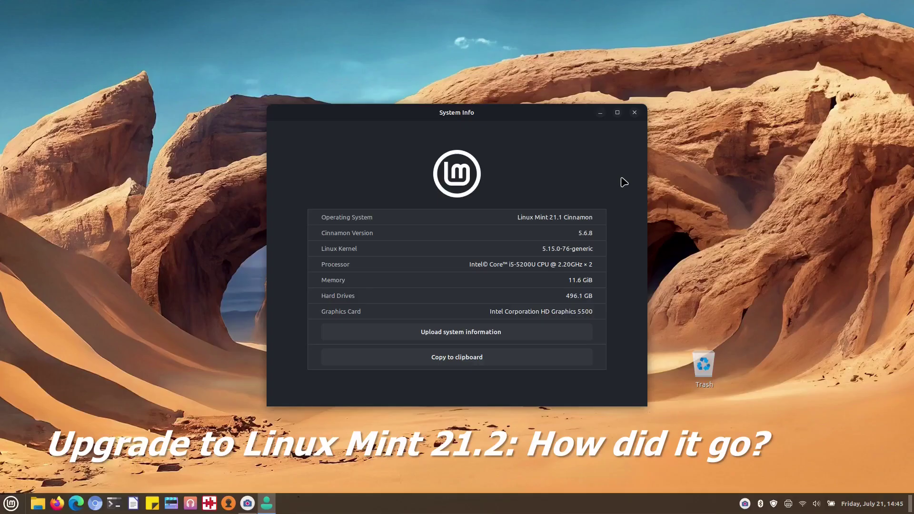
{"action": "left_click", "coordinate": [634, 112]}
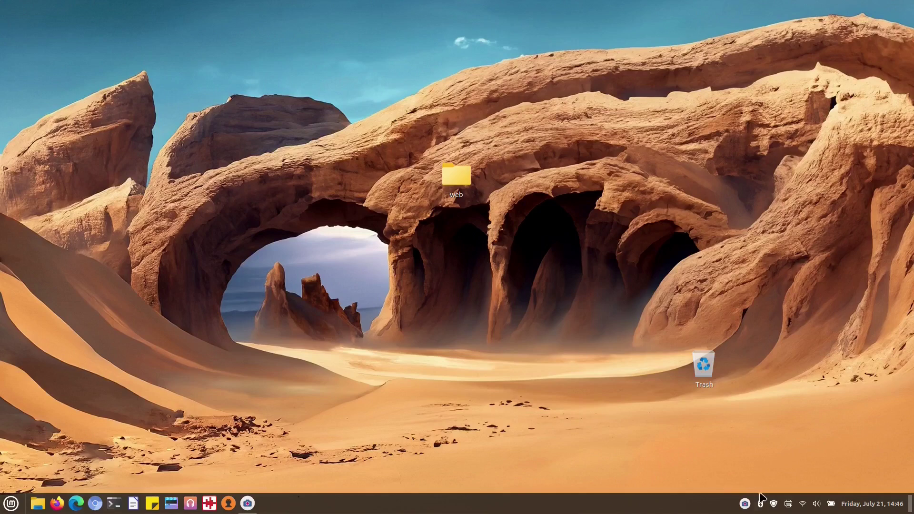
{"action": "left_click", "coordinate": [774, 504]}
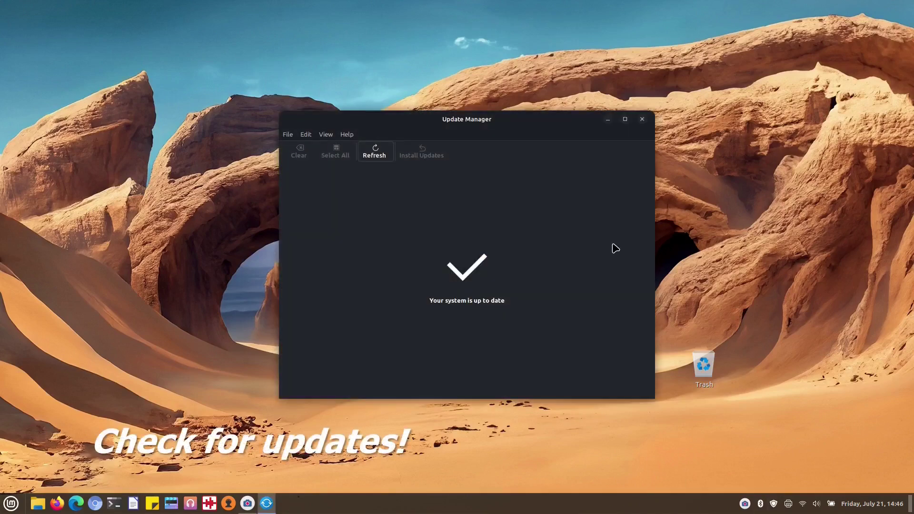
{"action": "left_click", "coordinate": [374, 151]}
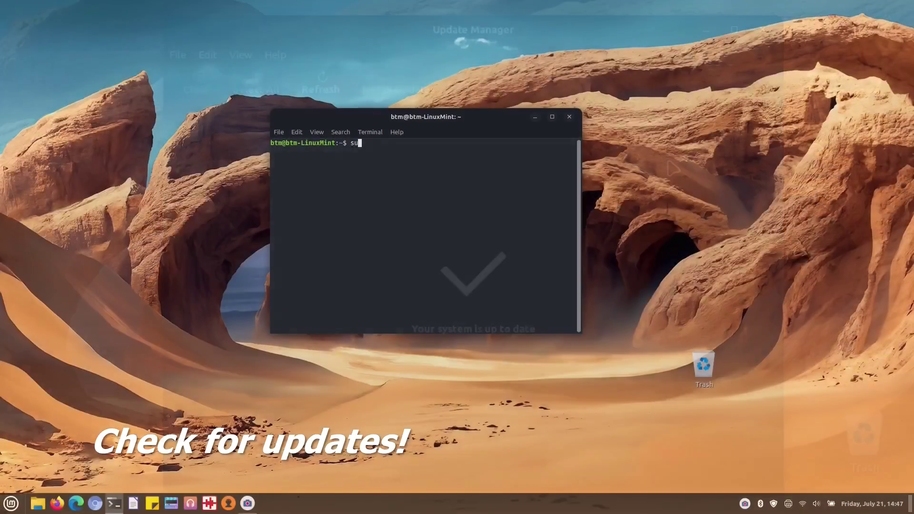
Run sudo apt update with the account password, then sudo apt upgrade, in the terminal
{"action": "type", "text": "sudo apt "}
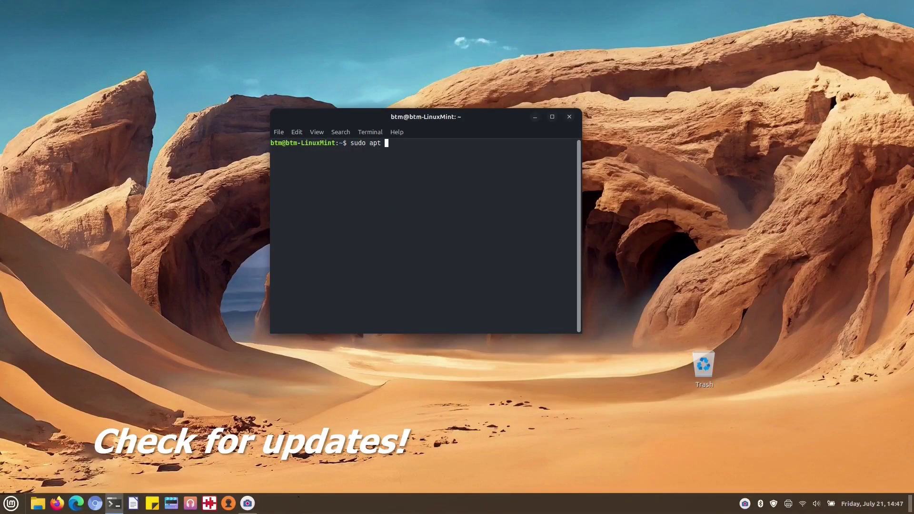
{"action": "type", "text": "update"}
{"action": "key", "text": "Return"}
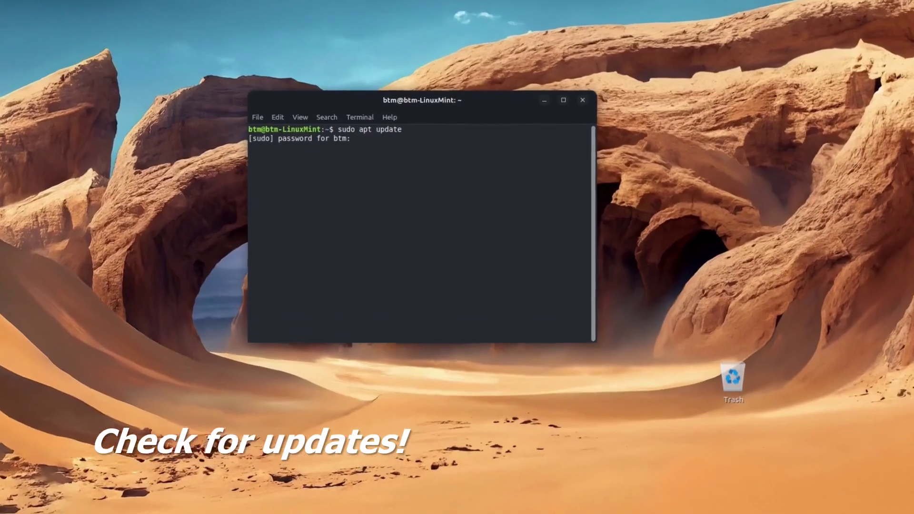
{"action": "type", "text": "*******"}
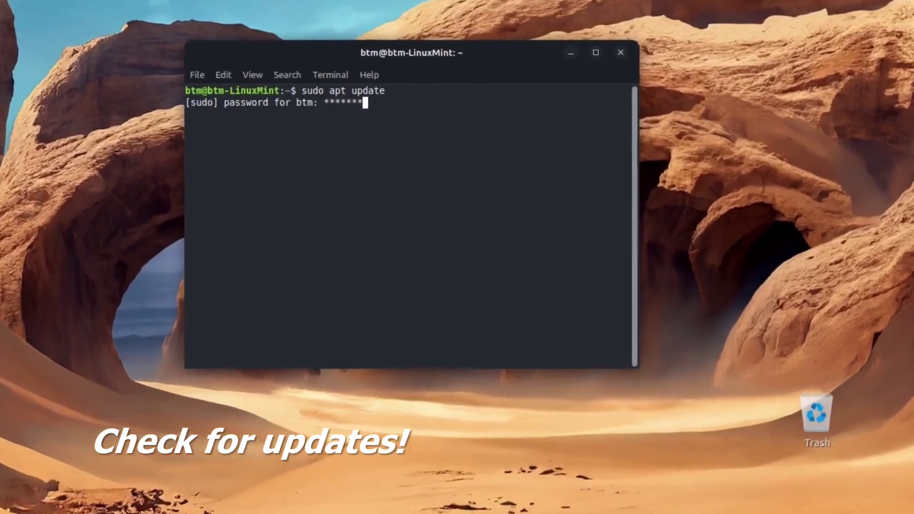
{"action": "type", "text": "***"}
{"action": "key", "text": "Return"}
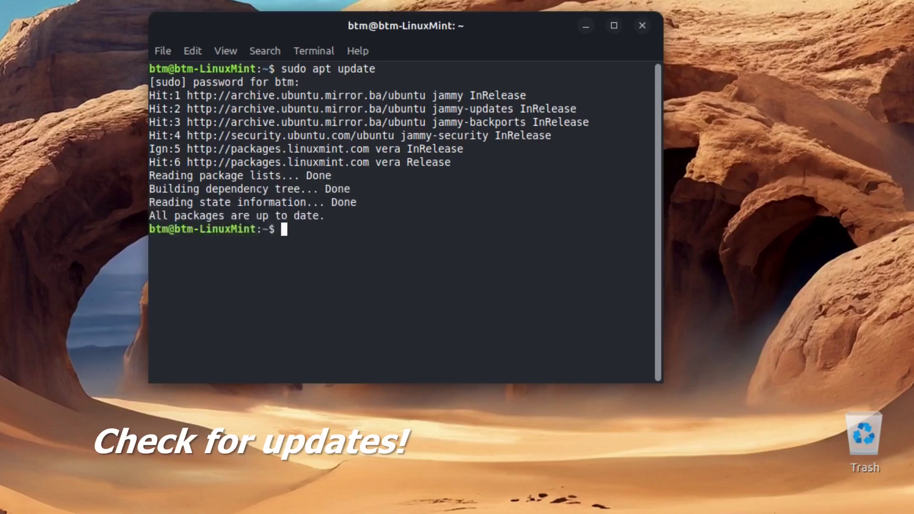
{"action": "type", "text": "sudo apt upgrade"}
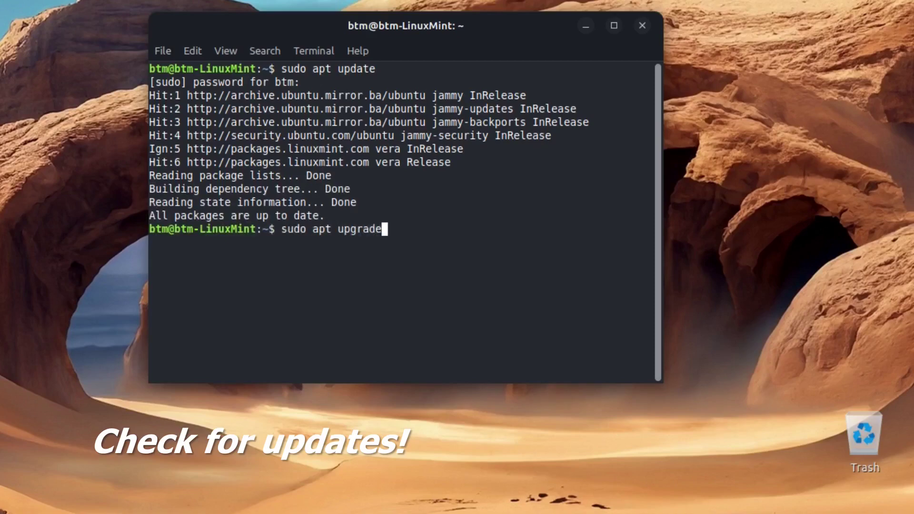
{"action": "key", "text": "Return"}
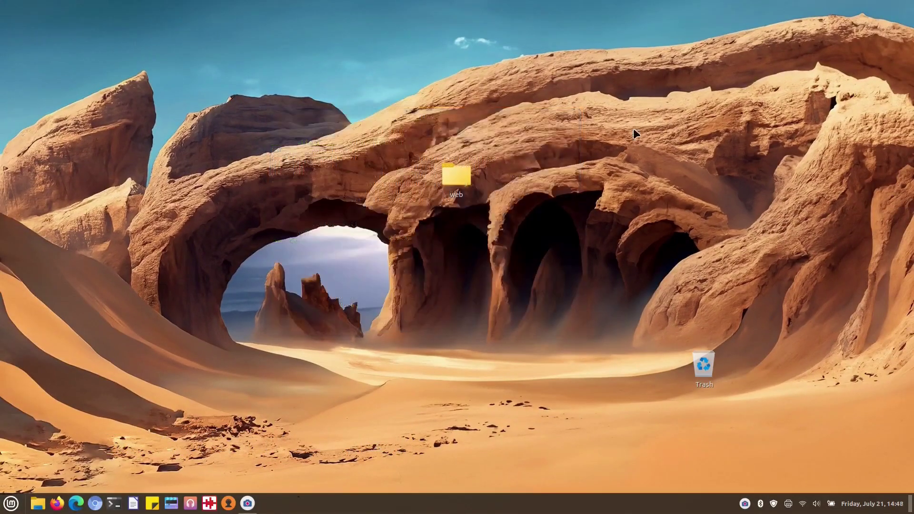
Show hidden files in Nemo's home folder, shift the window right, and enter .icons
{"action": "left_click", "coordinate": [38, 503]}
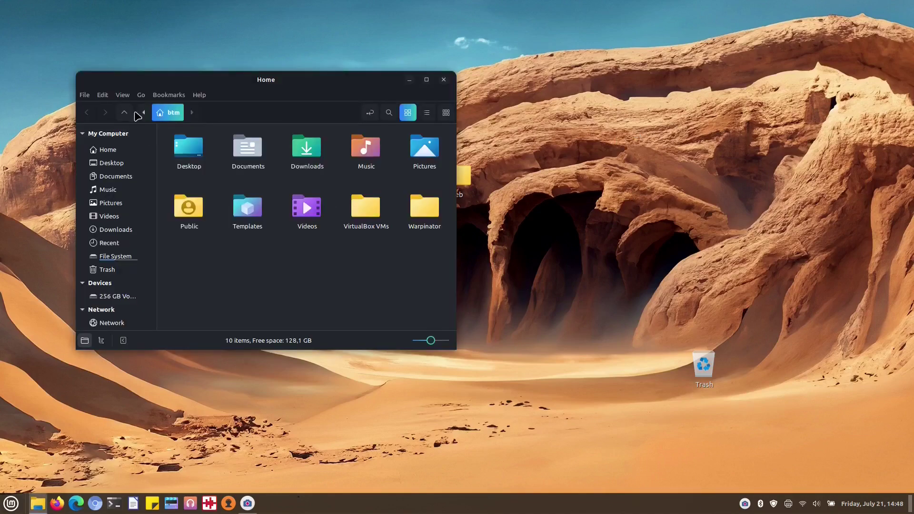
{"action": "left_click", "coordinate": [123, 95]}
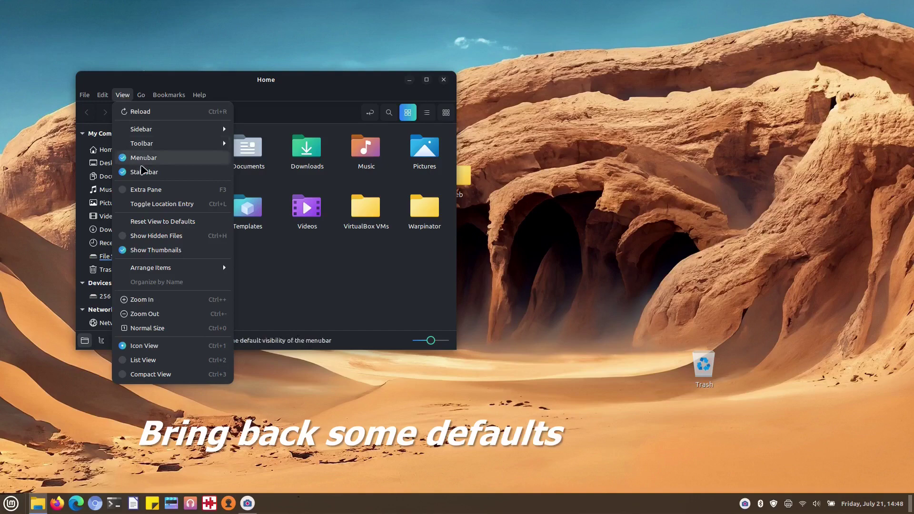
{"action": "left_click", "coordinate": [142, 237]}
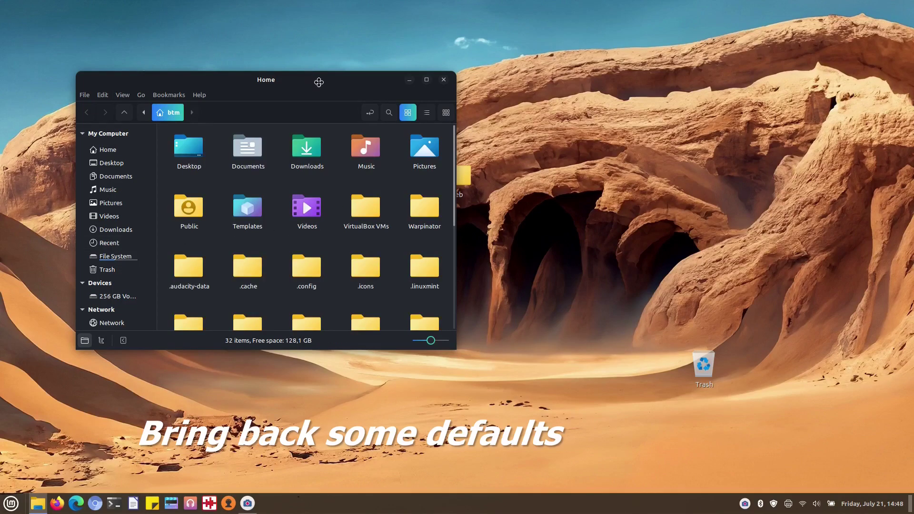
{"action": "left_click_drag", "start_coordinate": [315, 79], "coordinate": [486, 88]}
{"action": "double_click", "coordinate": [540, 274]}
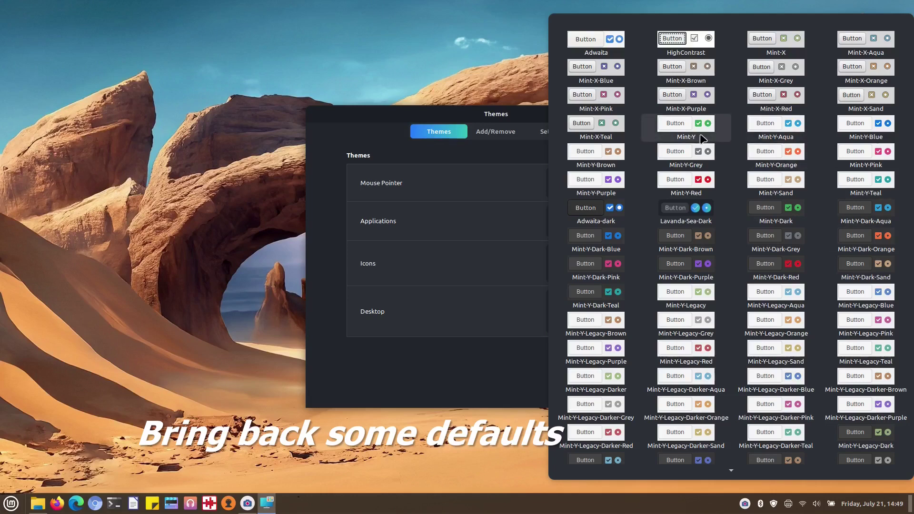
Set the Applications, Icons and Desktop themes all to Mint-Y-Dark
{"action": "left_click", "coordinate": [777, 224]}
{"action": "left_click", "coordinate": [604, 267]}
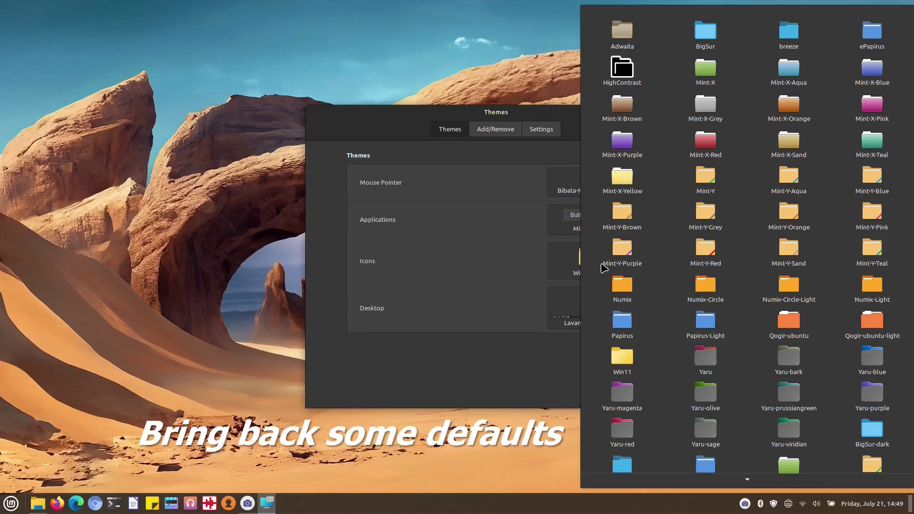
{"action": "scroll", "coordinate": [667, 257], "scroll_direction": "down", "scroll_amount": 3}
{"action": "left_click", "coordinate": [746, 237]}
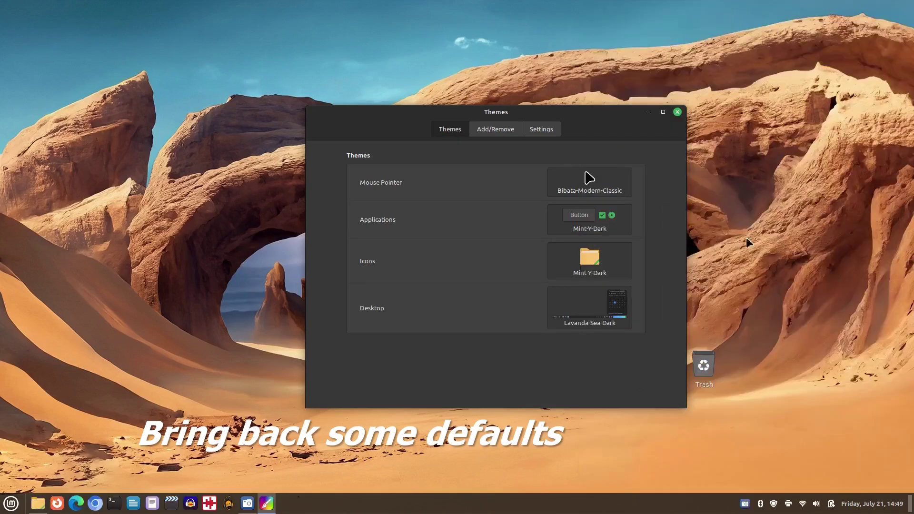
{"action": "left_click", "coordinate": [619, 308]}
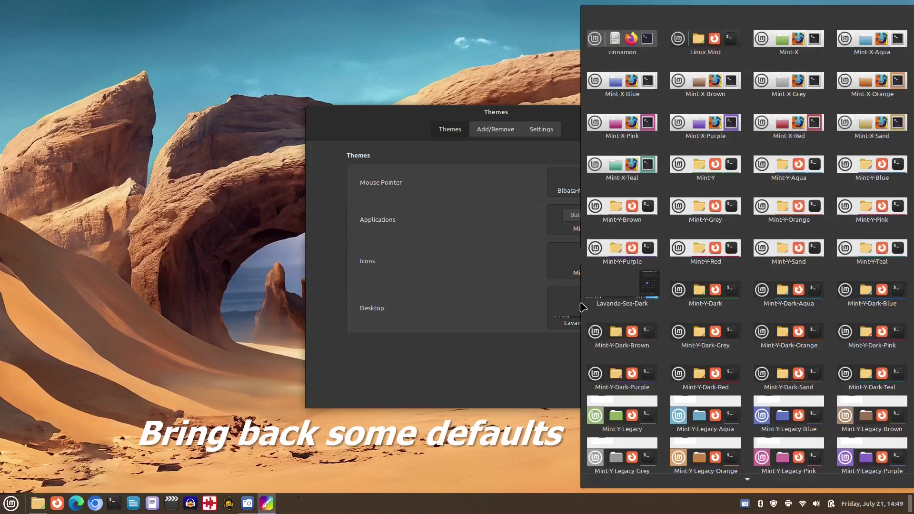
{"action": "left_click", "coordinate": [679, 292]}
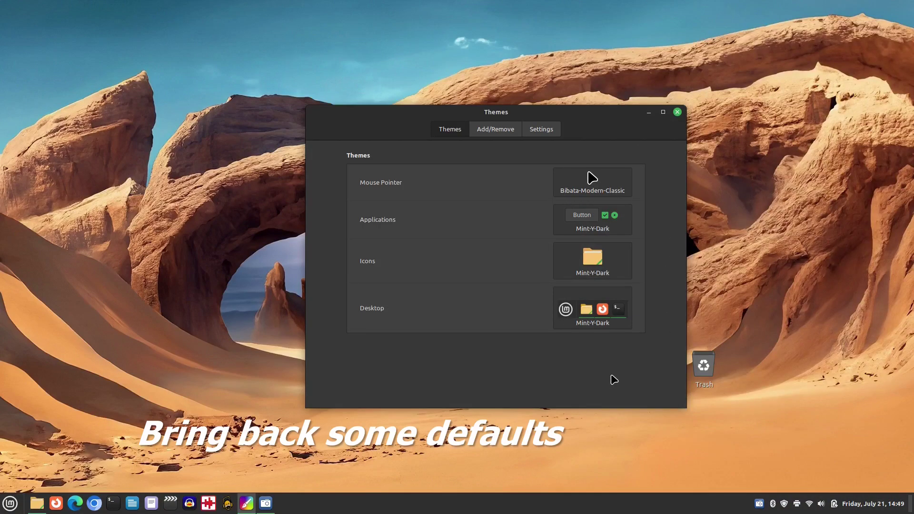
{"action": "left_click", "coordinate": [677, 112]}
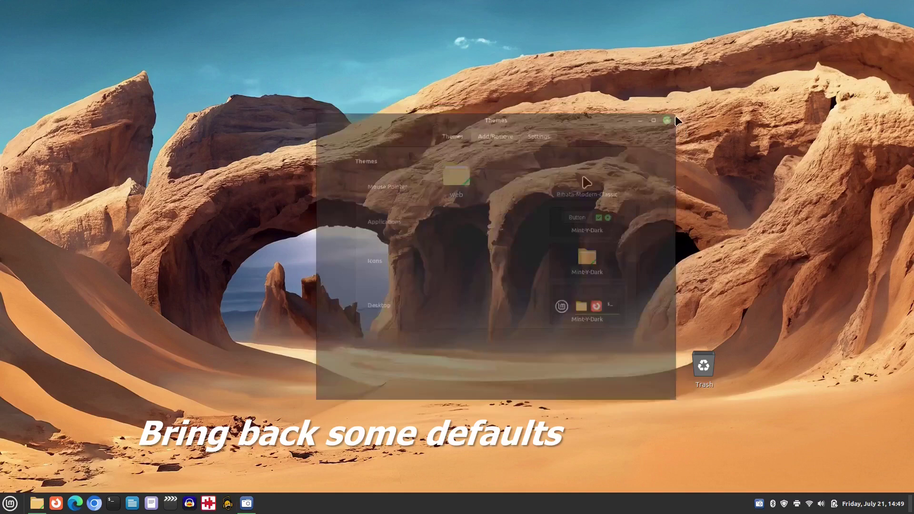
Set the desktop wallpaper to the Grass image from the Vera collection
{"action": "right_click", "coordinate": [566, 134]}
{"action": "left_click", "coordinate": [614, 190]}
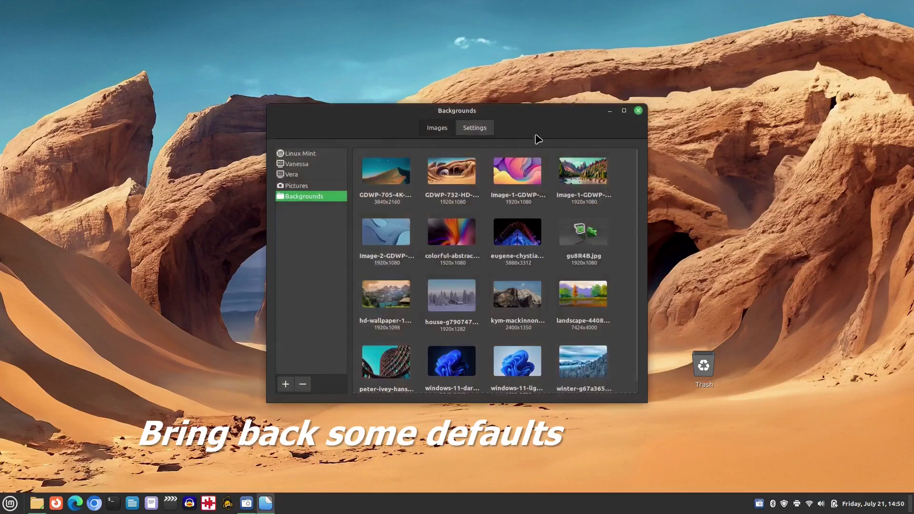
{"action": "left_click", "coordinate": [310, 174]}
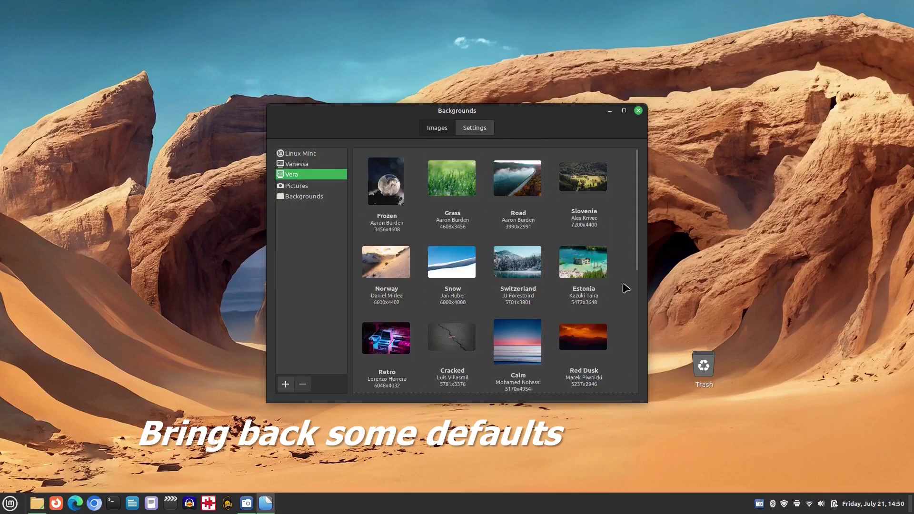
{"action": "scroll", "coordinate": [628, 285], "scroll_direction": "down", "scroll_amount": 3}
{"action": "left_click", "coordinate": [601, 222]}
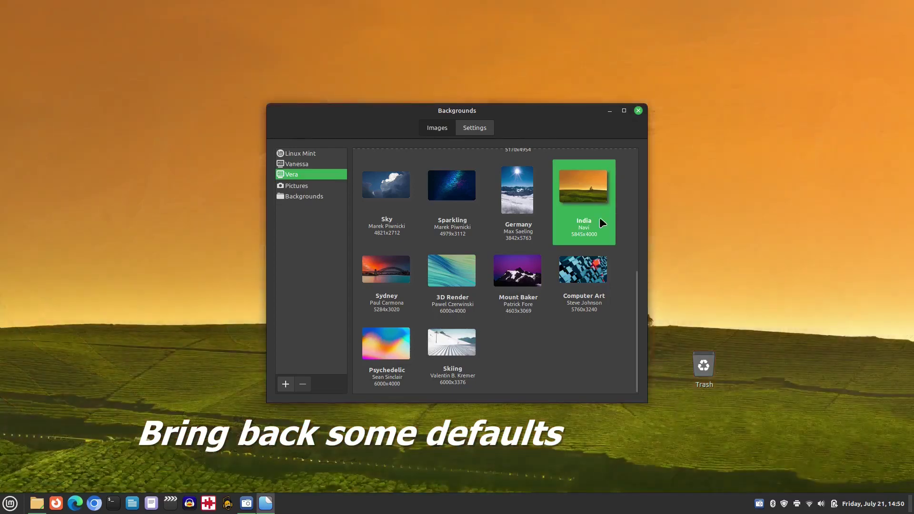
{"action": "scroll", "coordinate": [599, 217], "scroll_direction": "up", "scroll_amount": 3}
{"action": "left_click", "coordinate": [453, 185]}
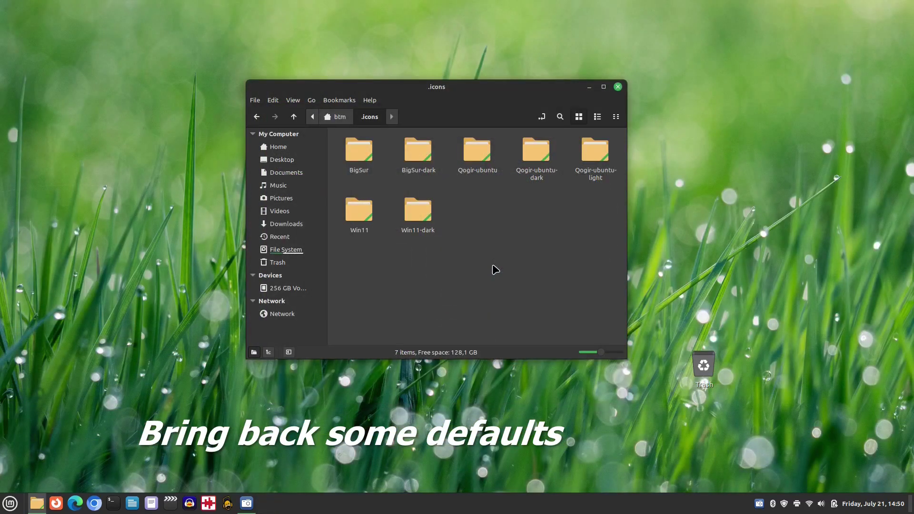
Remove every folder in .icons, then delete Lavanda-Sea-Dark from .themes
{"action": "key", "text": "ctrl+a"}
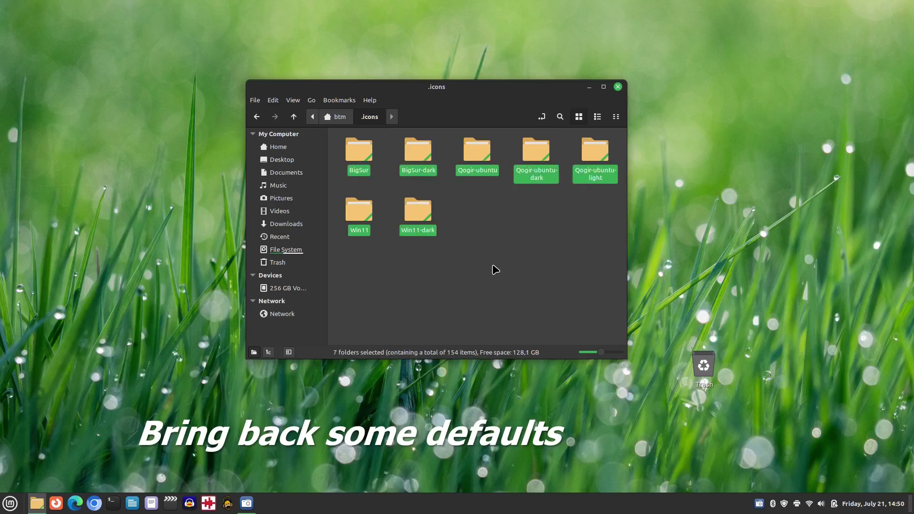
{"action": "key", "text": "Delete"}
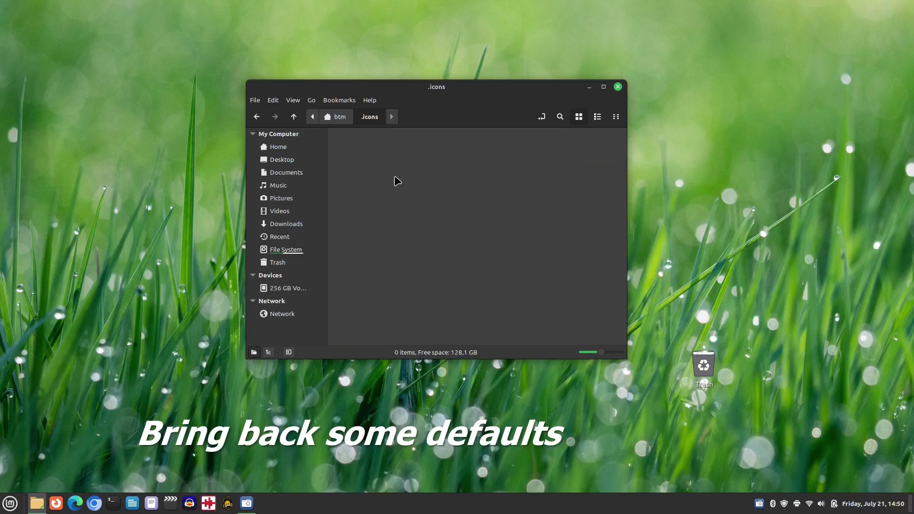
{"action": "left_click", "coordinate": [342, 117]}
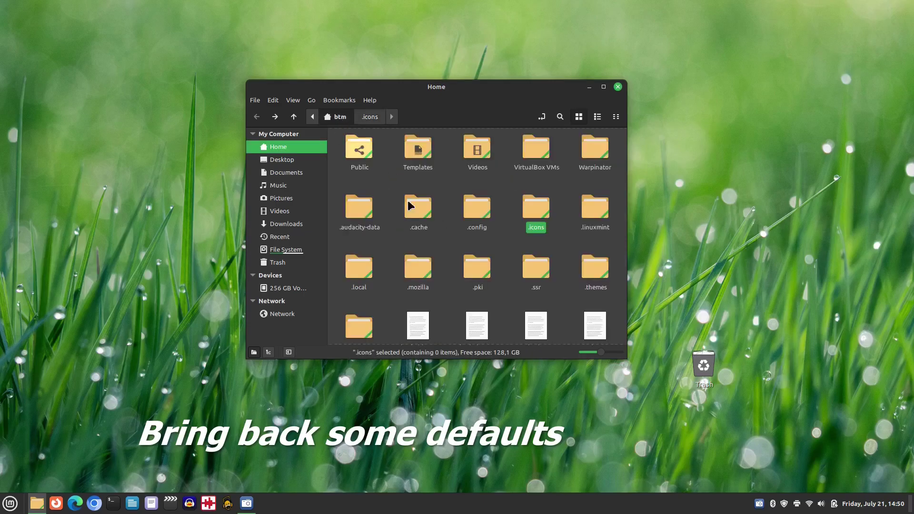
{"action": "double_click", "coordinate": [595, 265]}
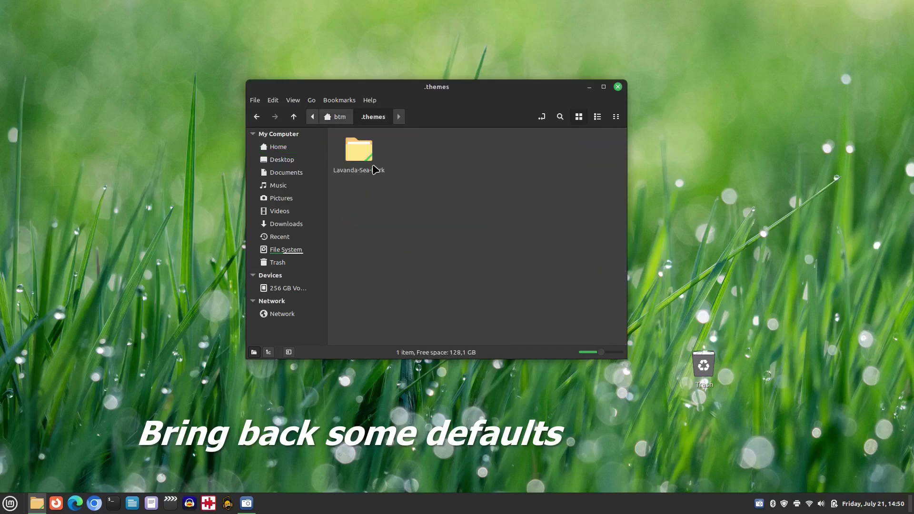
{"action": "left_click", "coordinate": [377, 169]}
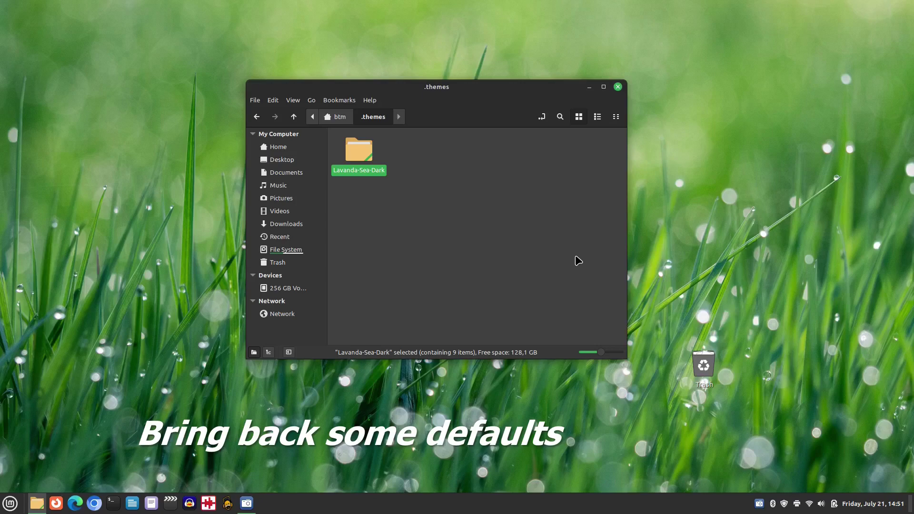
{"action": "key", "text": "Delete"}
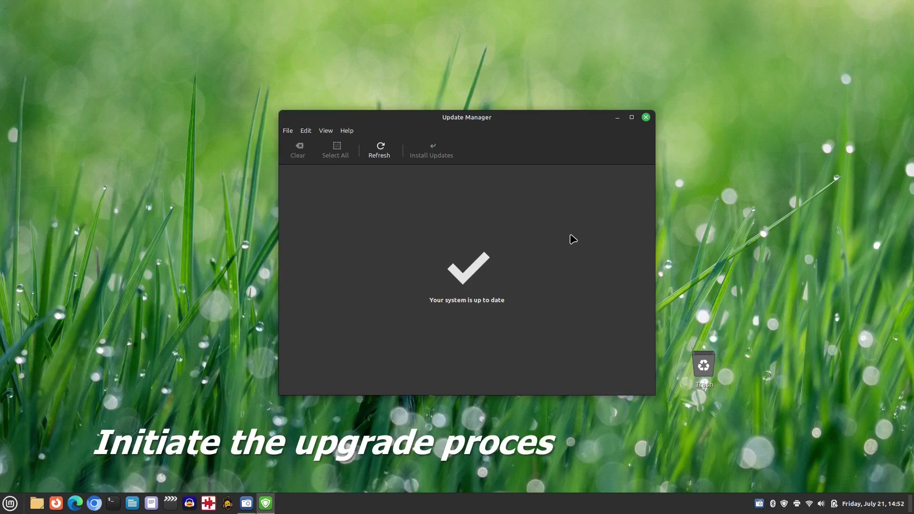
Start the Upgrade to Linux Mint 21.2 Victoria and advance past the release notes and features pages
{"action": "left_click", "coordinate": [305, 131]}
{"action": "left_click", "coordinate": [329, 181]}
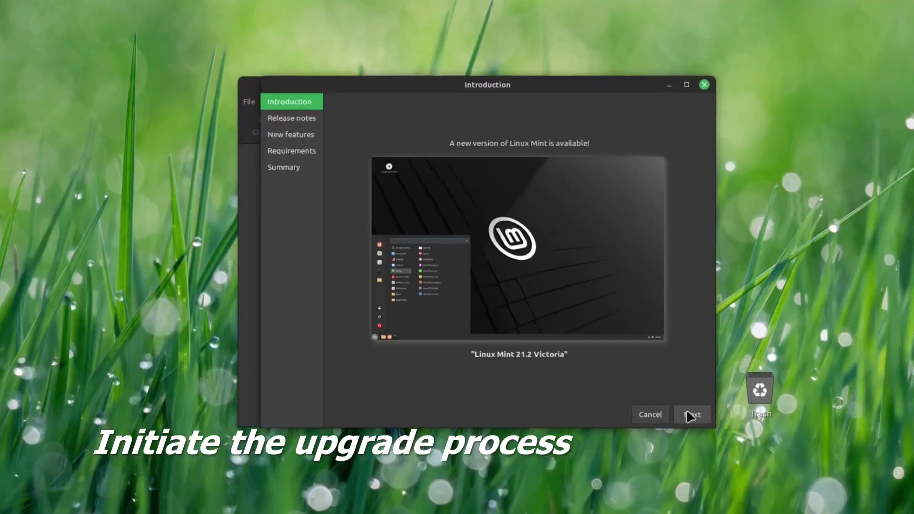
{"action": "left_click", "coordinate": [649, 386]}
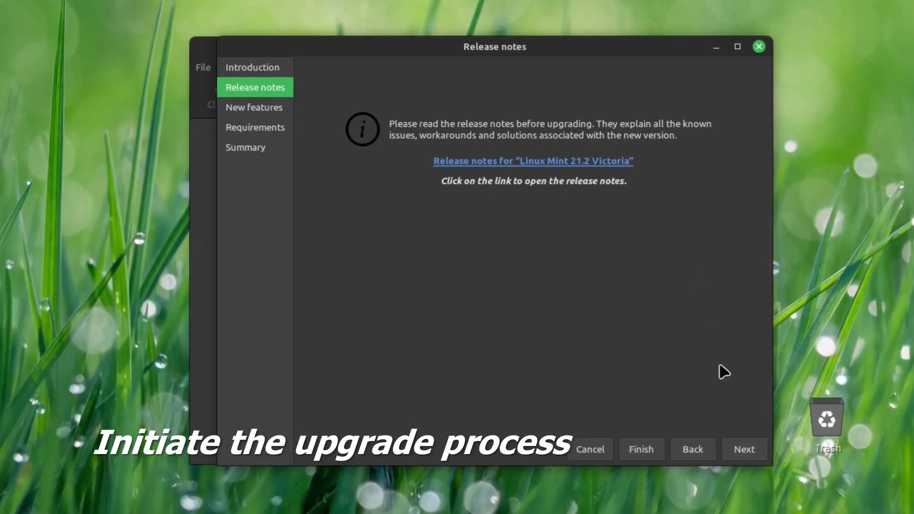
{"action": "left_click", "coordinate": [745, 449]}
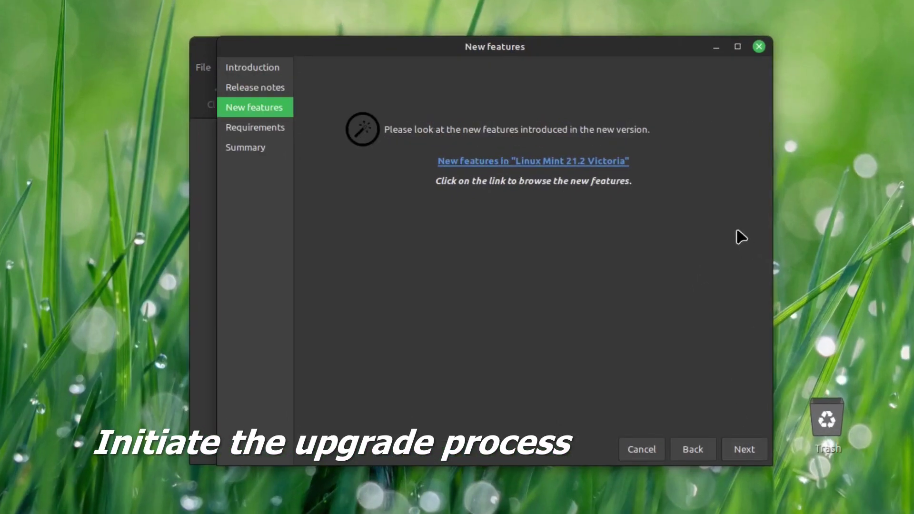
{"action": "left_click", "coordinate": [745, 449]}
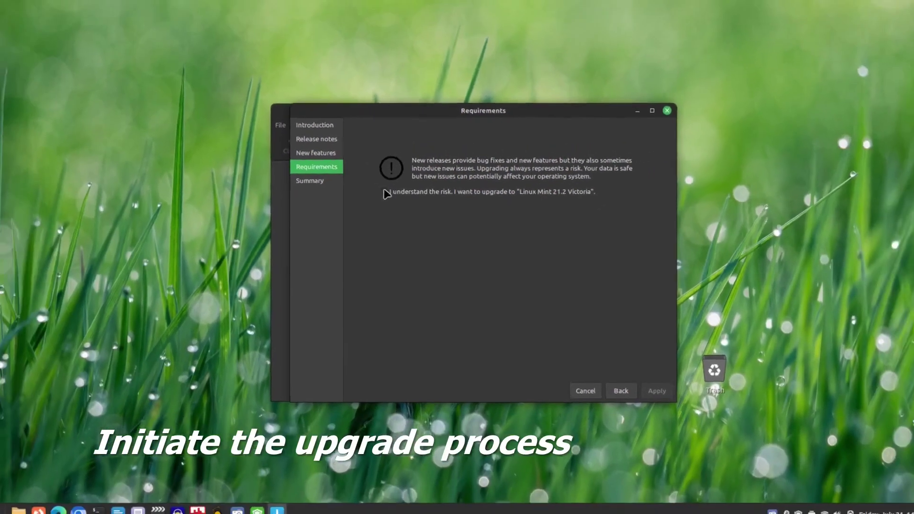
Accept the upgrade risk, apply it with the account password, and dismiss both Changes applied notices
{"action": "left_click", "coordinate": [386, 194]}
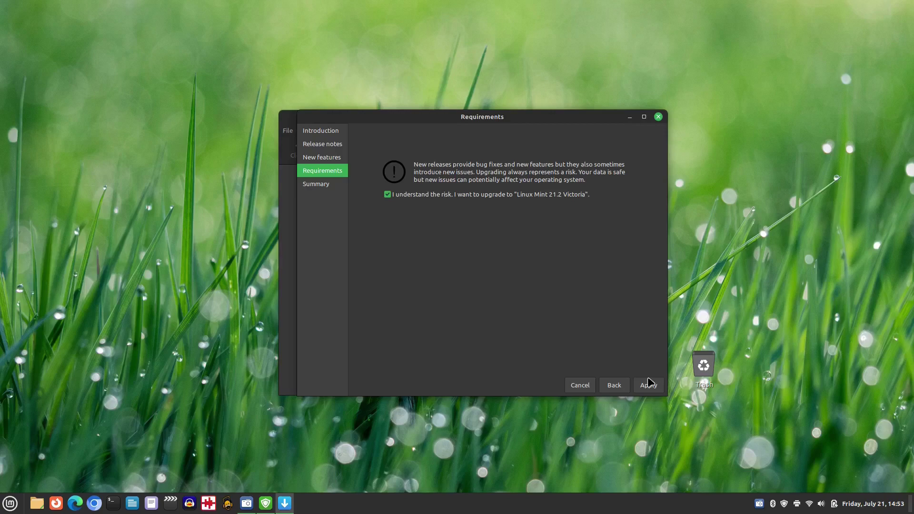
{"action": "left_click", "coordinate": [649, 383]}
{"action": "type", "text": "***"}
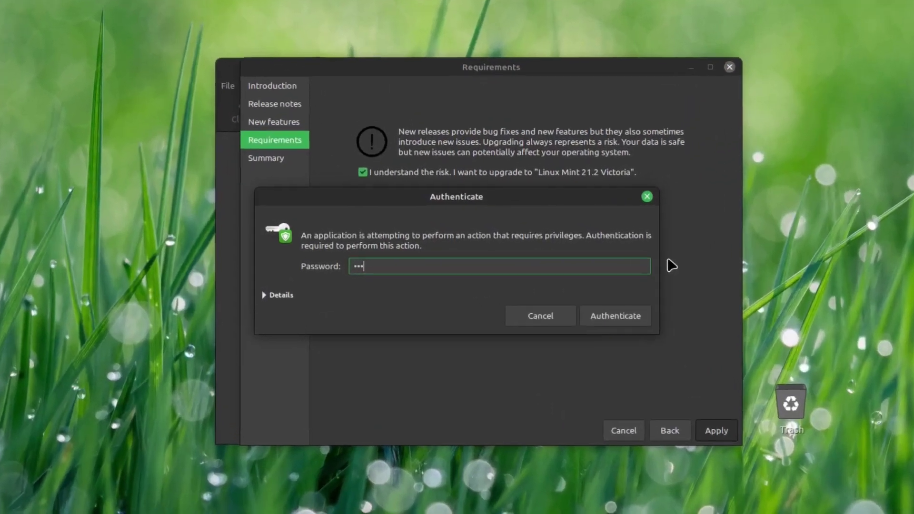
{"action": "type", "text": "*******"}
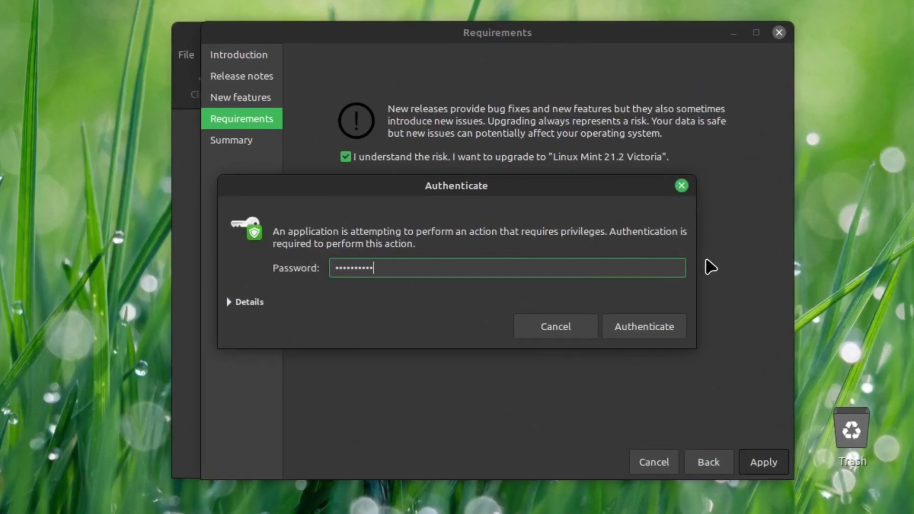
{"action": "left_click", "coordinate": [655, 320]}
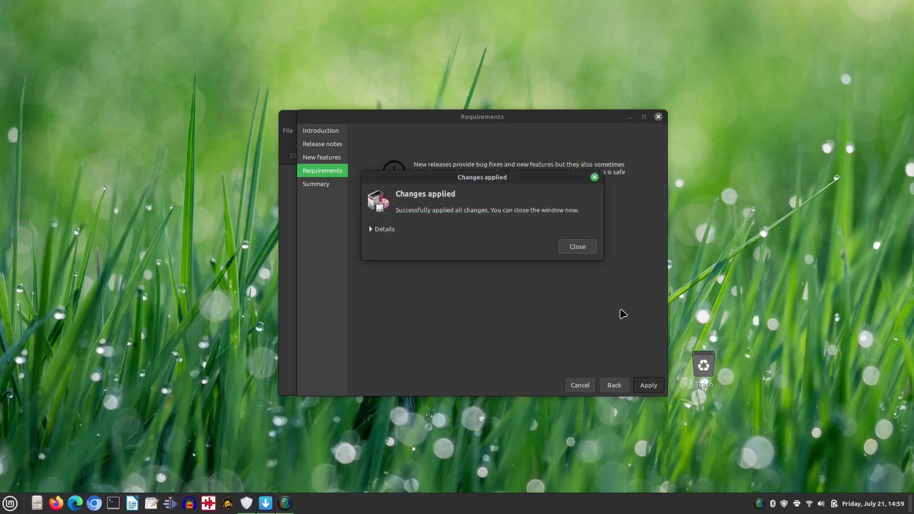
{"action": "left_click", "coordinate": [573, 247]}
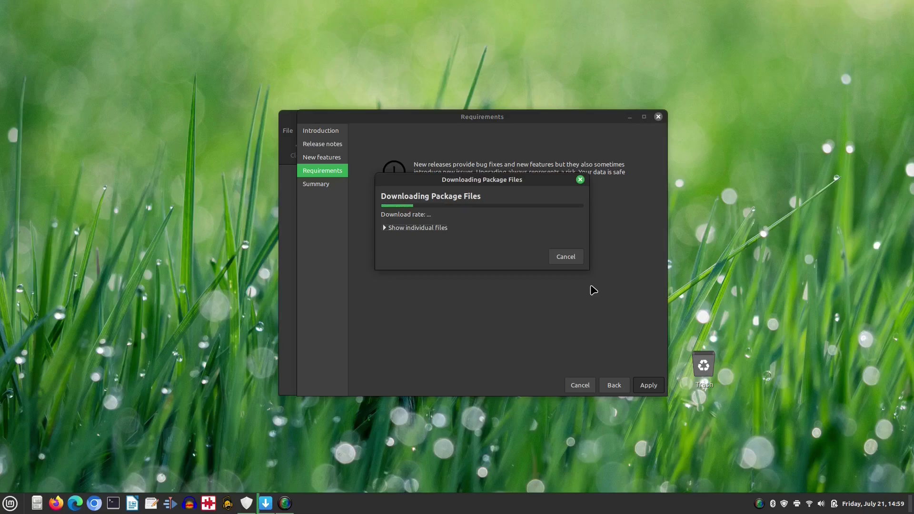
{"action": "left_click", "coordinate": [577, 249]}
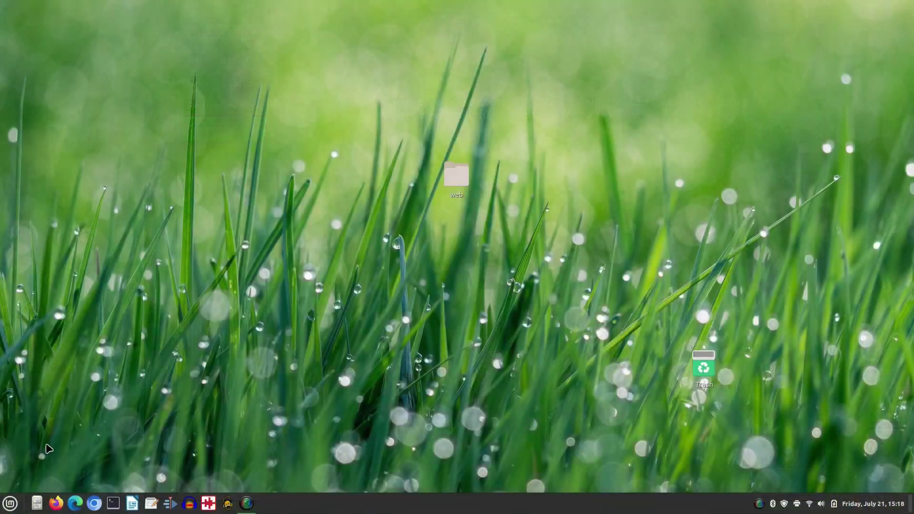
Search the application menu for 'ste' to bring up the Themes settings
{"action": "left_click", "coordinate": [10, 504]}
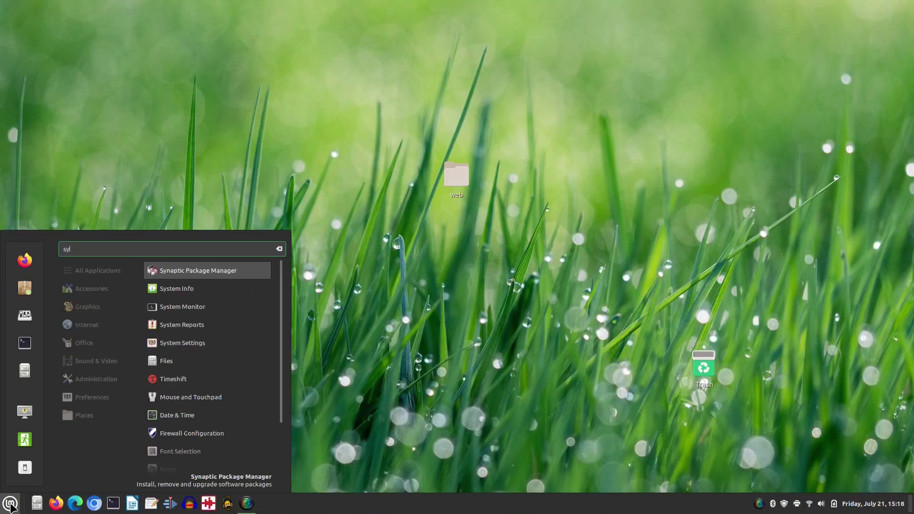
{"action": "type", "text": "stem"}
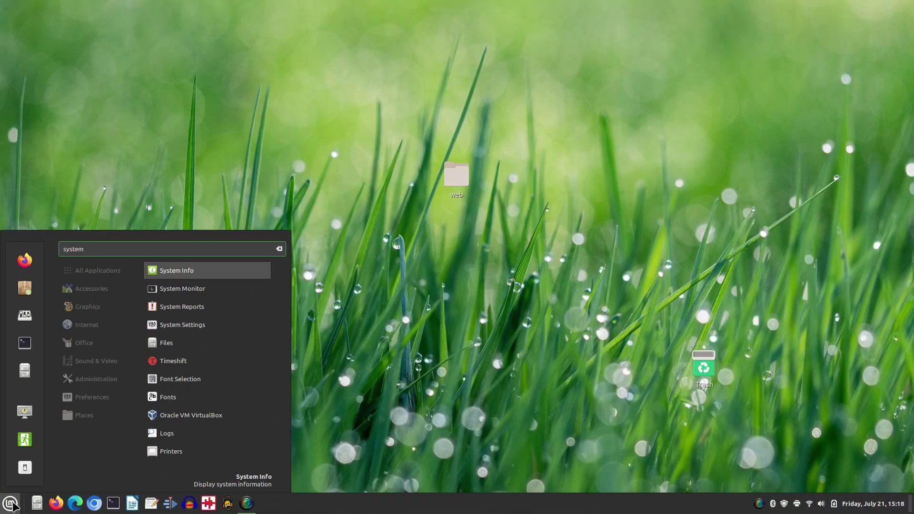
{"action": "key", "text": "Return"}
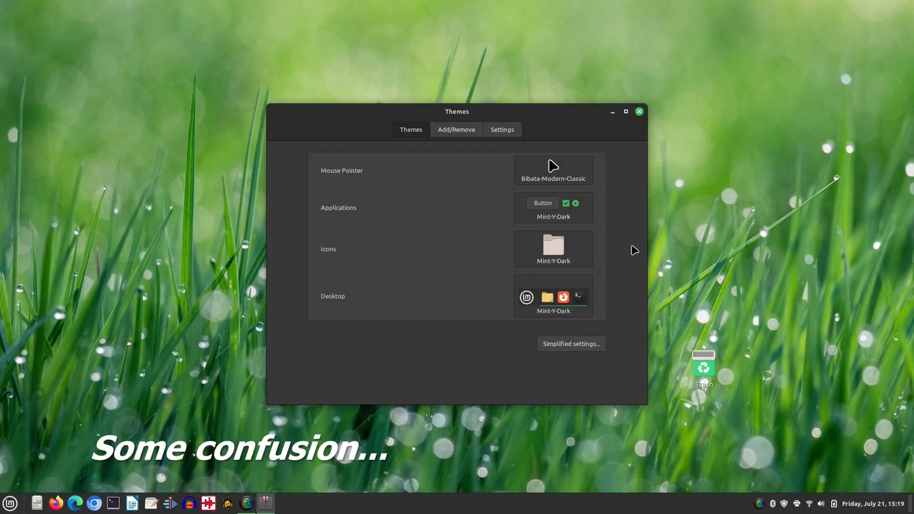
Close Themes, then open System Settings' Themes page in Simplified settings mode
{"action": "left_click", "coordinate": [639, 112]}
{"action": "left_click", "coordinate": [10, 503]}
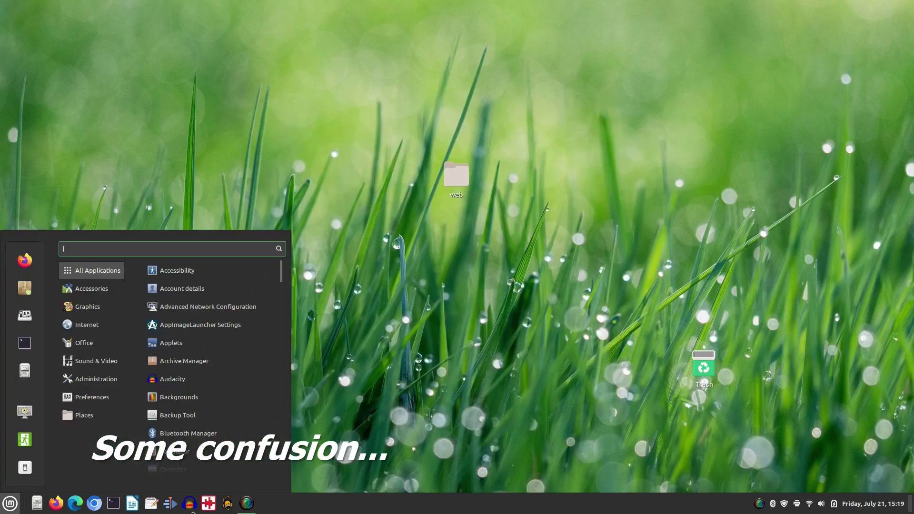
{"action": "left_click", "coordinate": [25, 316]}
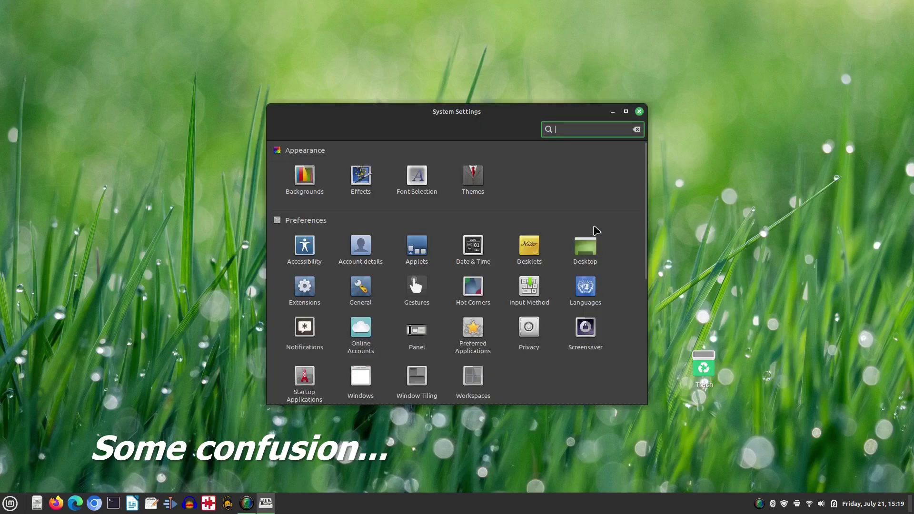
{"action": "scroll", "coordinate": [594, 222], "scroll_direction": "down", "scroll_amount": 2}
{"action": "scroll", "coordinate": [594, 222], "scroll_direction": "up", "scroll_amount": 2}
{"action": "left_click", "coordinate": [474, 179]}
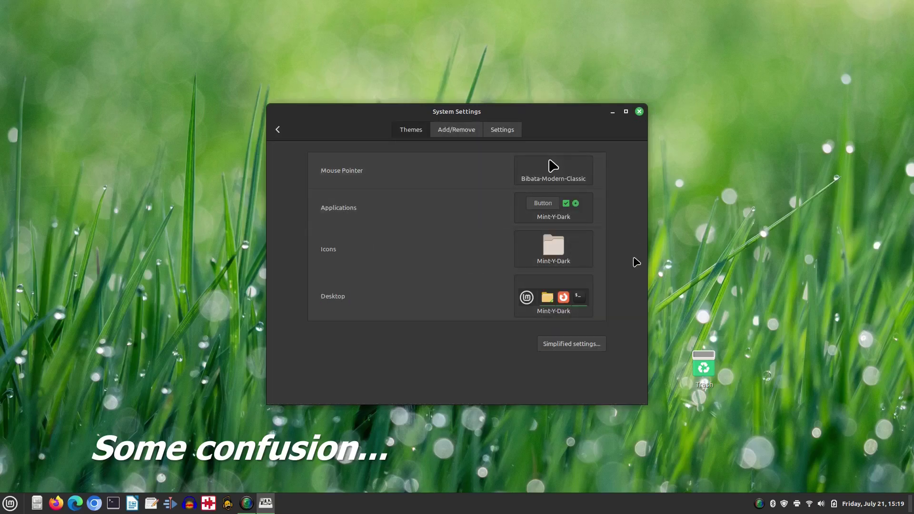
{"action": "left_click", "coordinate": [585, 348]}
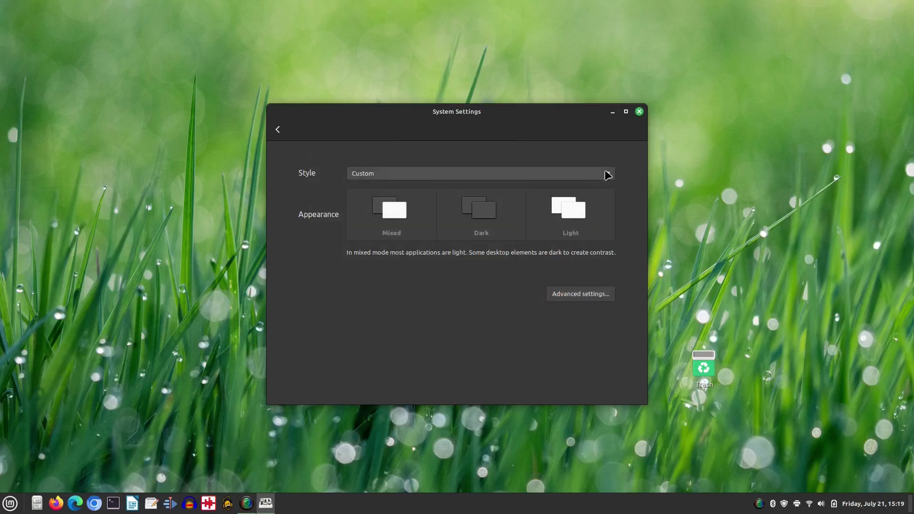
Choose the Mint-Y style with the Dark appearance tile, then close System Settings
{"action": "left_click", "coordinate": [608, 174]}
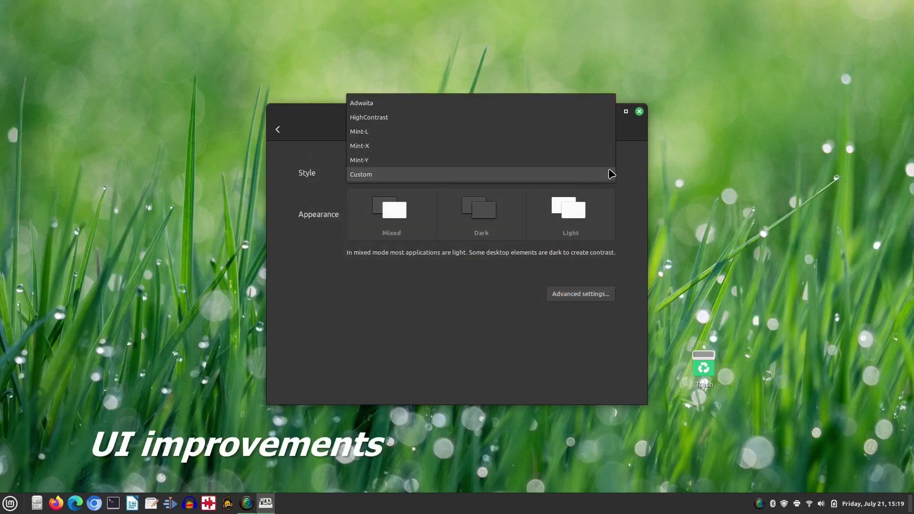
{"action": "left_click", "coordinate": [464, 162]}
{"action": "left_click", "coordinate": [490, 216]}
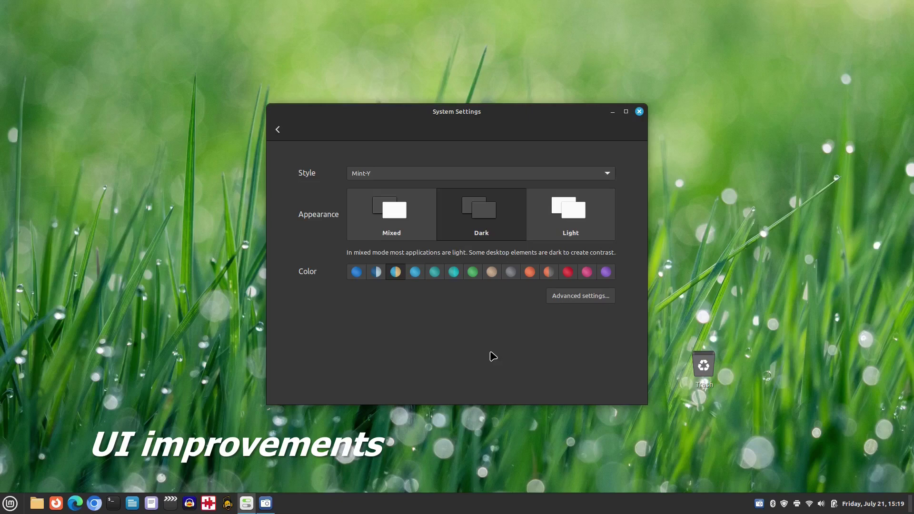
{"action": "left_click", "coordinate": [640, 111]}
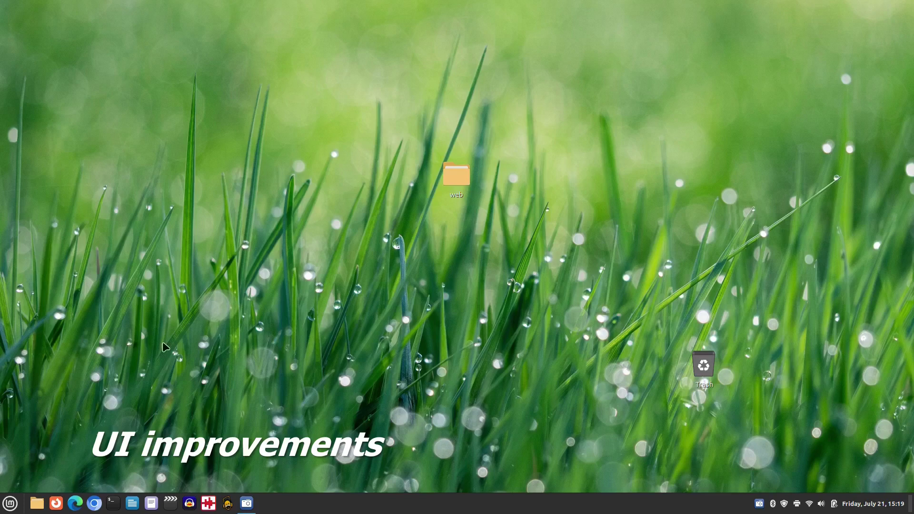
Open Nemo at Home with Super+E and drag its window to the screen centre
{"action": "key", "text": "super+e"}
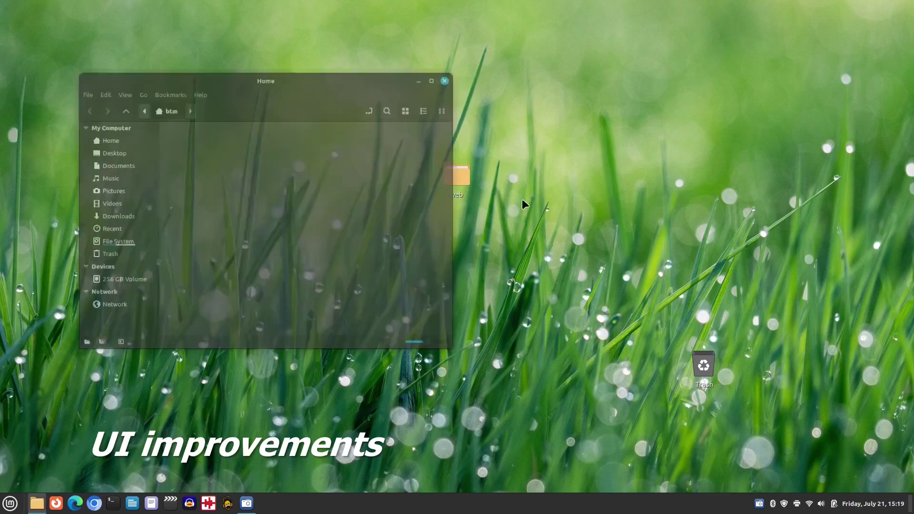
{"action": "left_click_drag", "start_coordinate": [310, 81], "coordinate": [511, 73]}
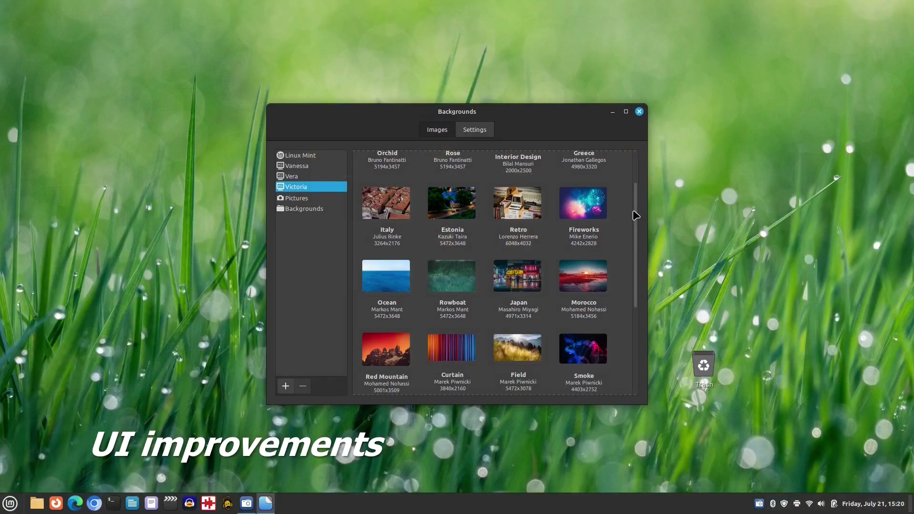
Apply Victoria's Smoke image as the desktop wallpaper and close the Backgrounds window
{"action": "scroll", "coordinate": [636, 214], "scroll_direction": "down", "scroll_amount": 3}
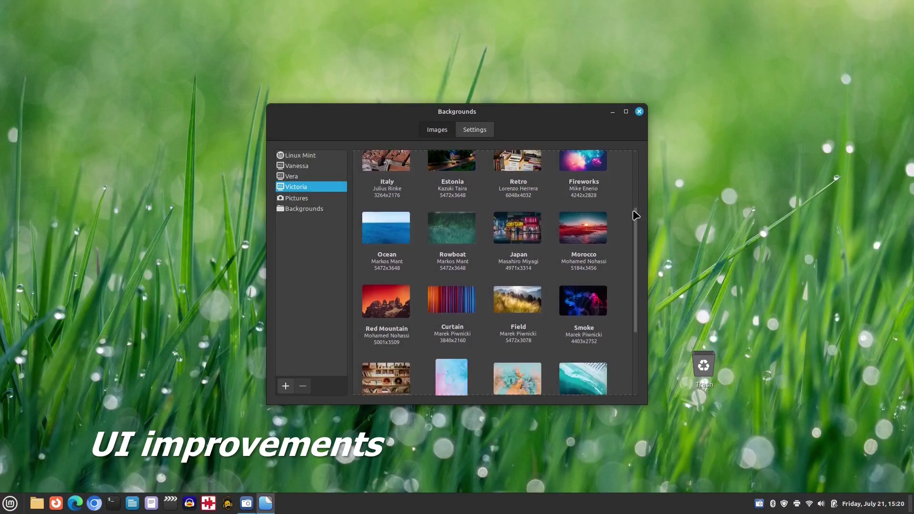
{"action": "scroll", "coordinate": [636, 214], "scroll_direction": "down", "scroll_amount": 5}
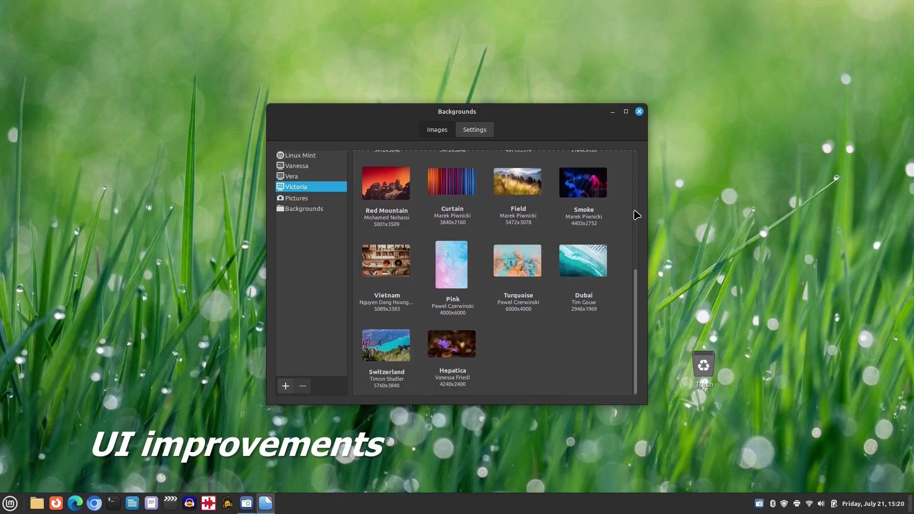
{"action": "scroll", "coordinate": [640, 249], "scroll_direction": "up", "scroll_amount": 3}
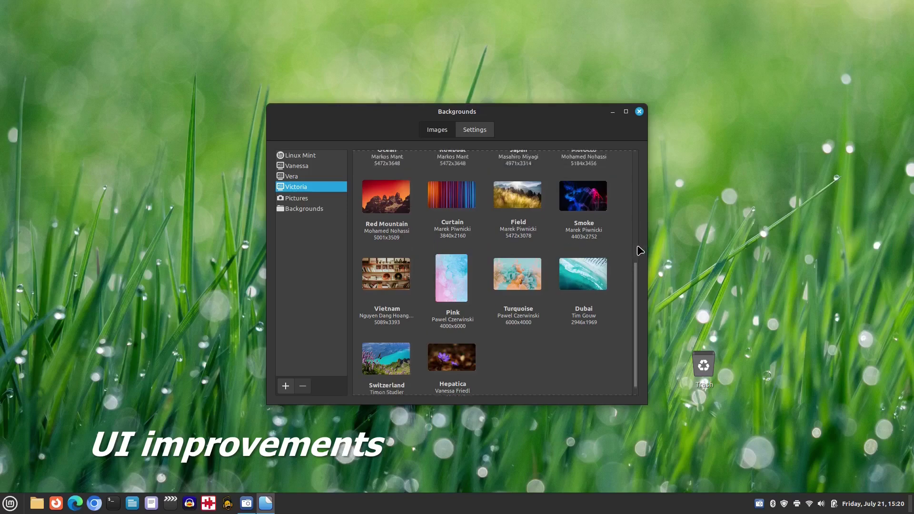
{"action": "left_click", "coordinate": [590, 245]}
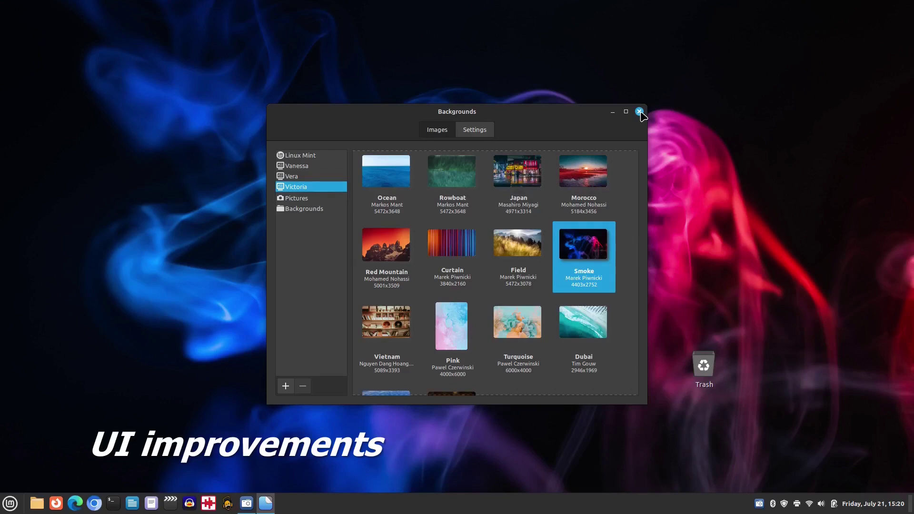
{"action": "left_click", "coordinate": [639, 112]}
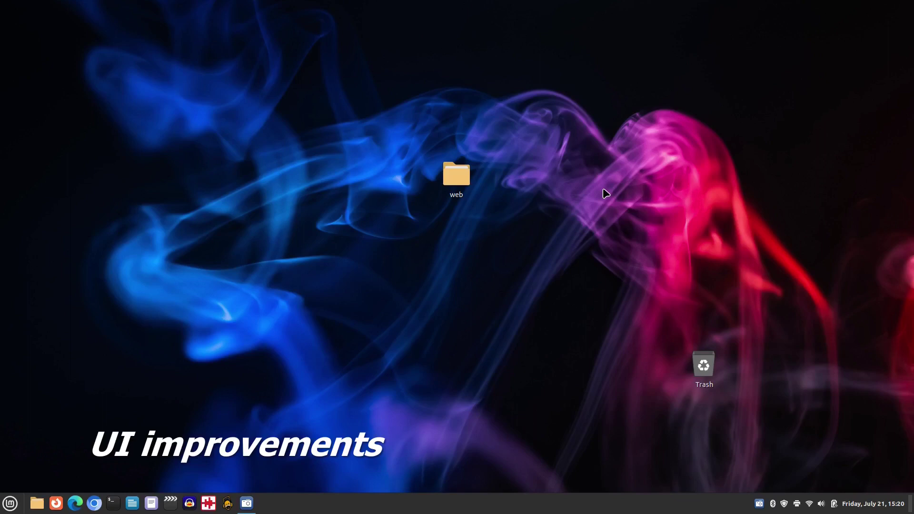
{"action": "left_click", "coordinate": [857, 504]}
{"action": "left_click", "coordinate": [858, 504]}
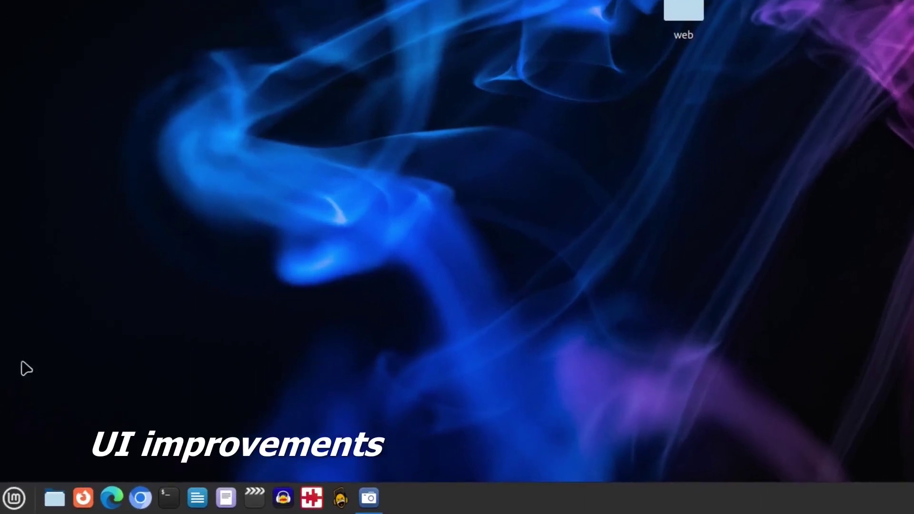
{"action": "left_click", "coordinate": [14, 498]}
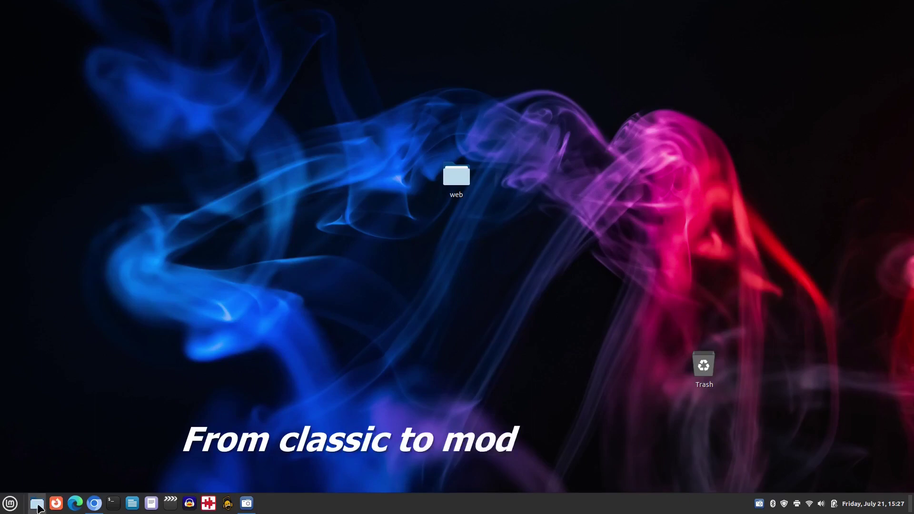
Open the Home folder, centre it, then search the menu for 'theme' and launch Themes
{"action": "key", "text": "super+e"}
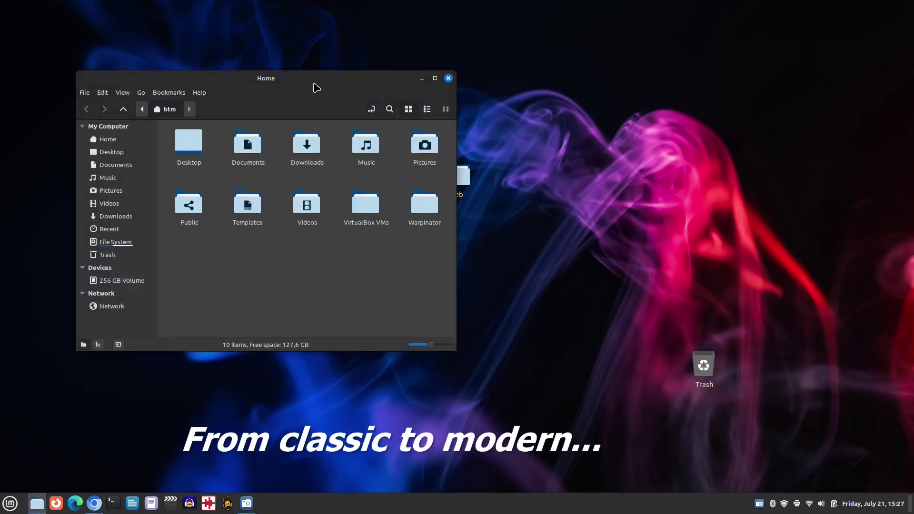
{"action": "left_click_drag", "start_coordinate": [314, 86], "coordinate": [515, 84]}
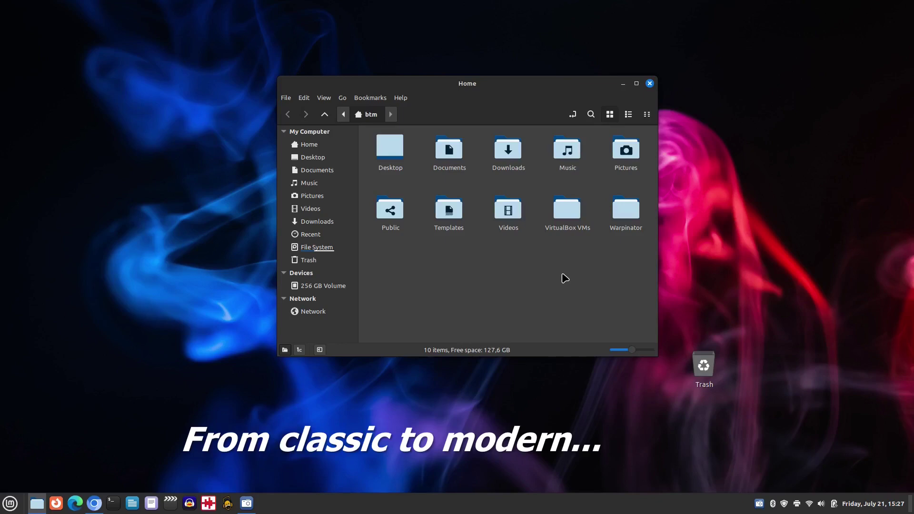
{"action": "left_click", "coordinate": [9, 504]}
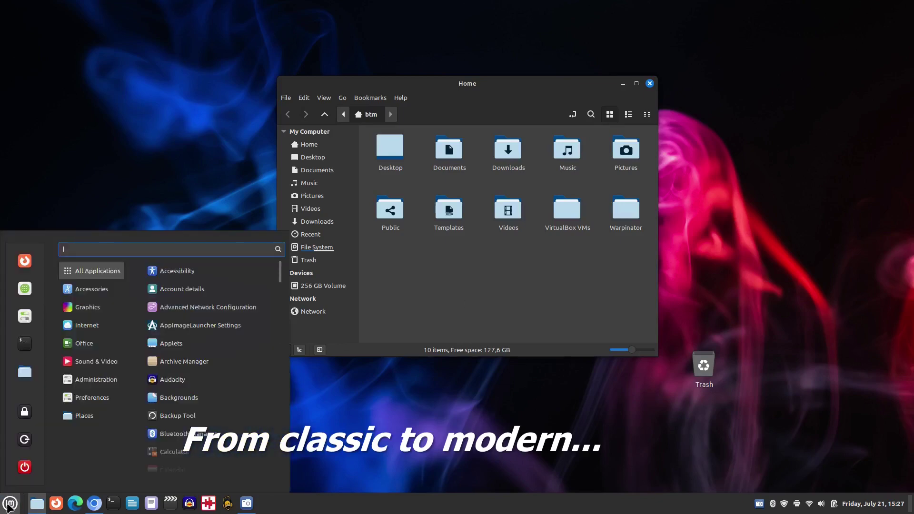
{"action": "type", "text": "gheme"}
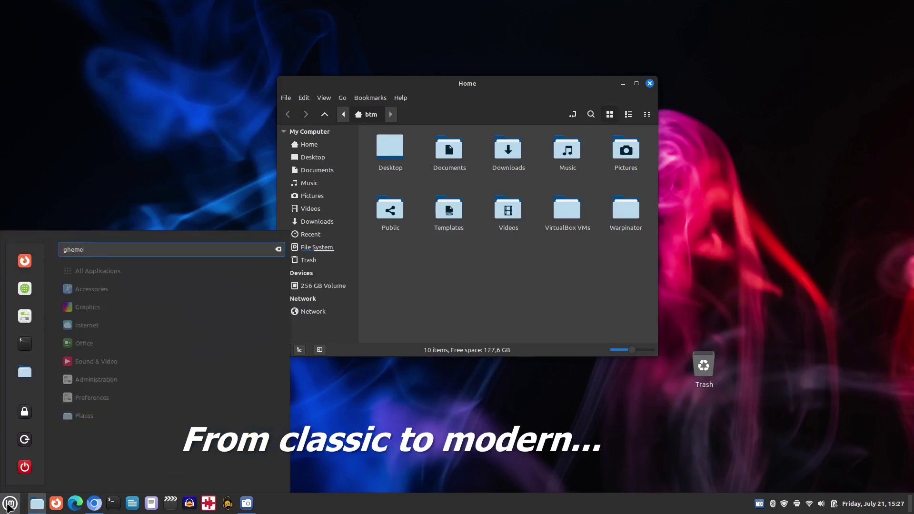
{"action": "key", "text": "Home"}
{"action": "key", "text": "Delete"}
{"action": "type", "text": "t"}
{"action": "left_click", "coordinate": [174, 277]}
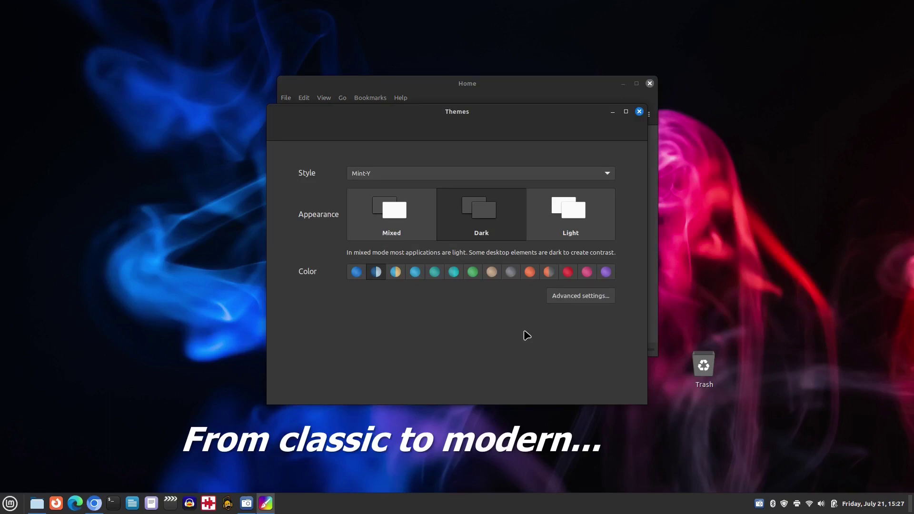
Switch Themes to Advanced settings and browse the list of available icon themes
{"action": "left_click", "coordinate": [555, 300]}
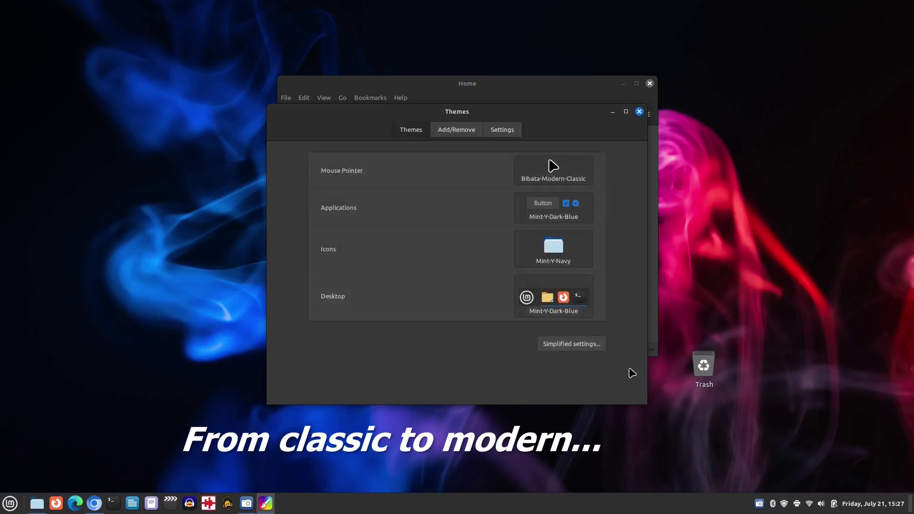
{"action": "left_click", "coordinate": [554, 249]}
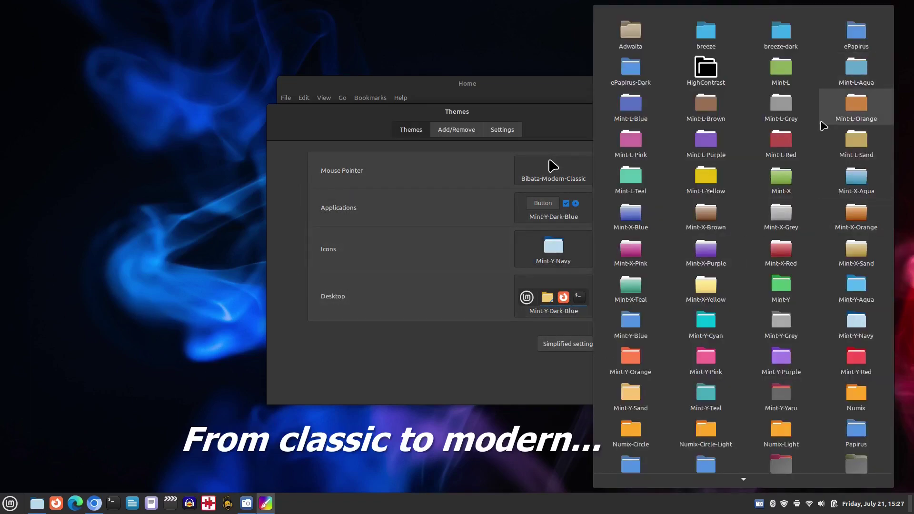
{"action": "scroll", "coordinate": [823, 126], "scroll_direction": "down", "scroll_amount": 5}
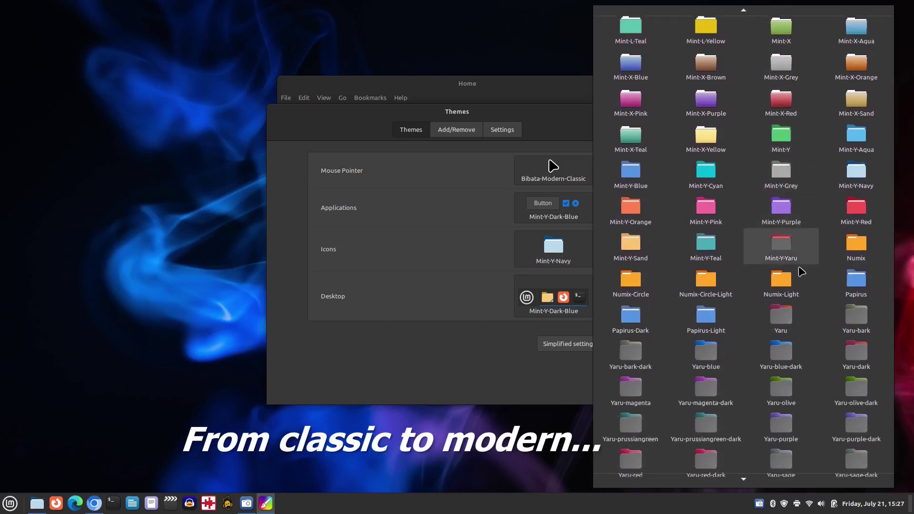
{"action": "scroll", "coordinate": [804, 333], "scroll_direction": "up", "scroll_amount": 4}
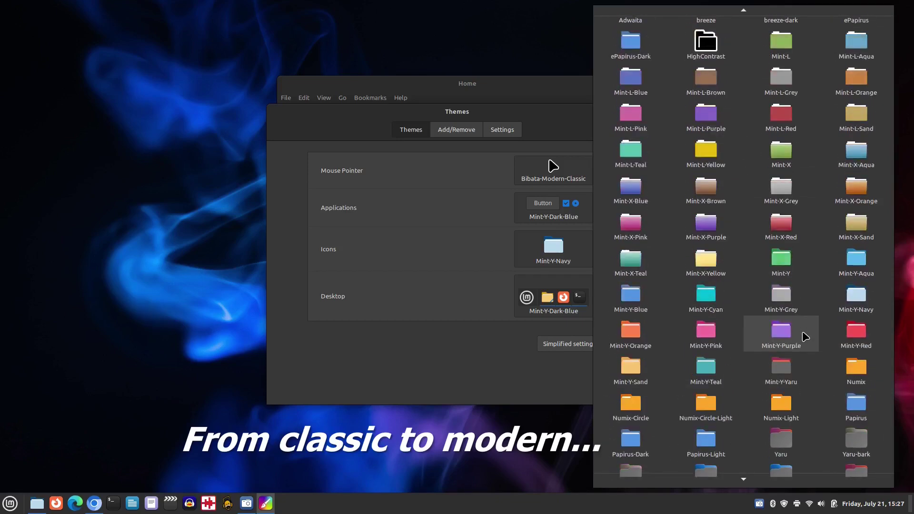
{"action": "scroll", "coordinate": [804, 337], "scroll_direction": "up", "scroll_amount": 1}
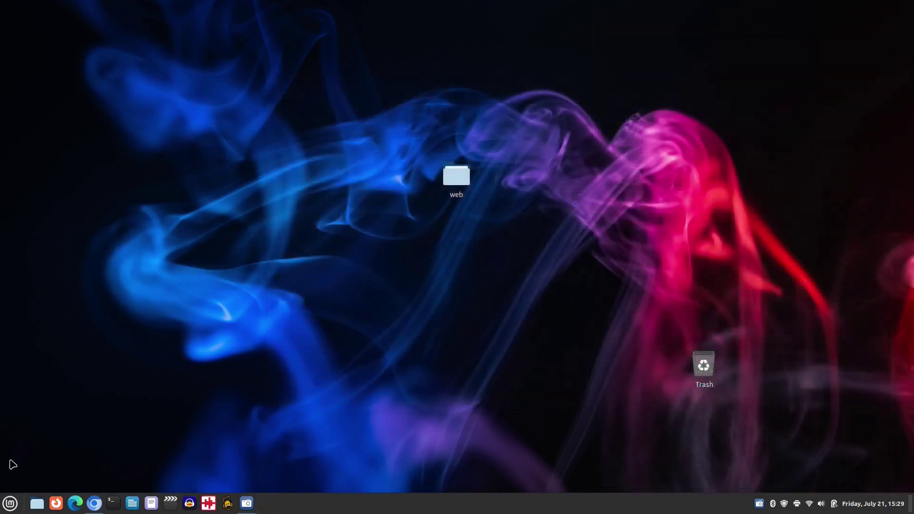
Turn on the 'Gestures are disabled' toggle in System Settings' Gestures page
{"action": "left_click", "coordinate": [3, 508]}
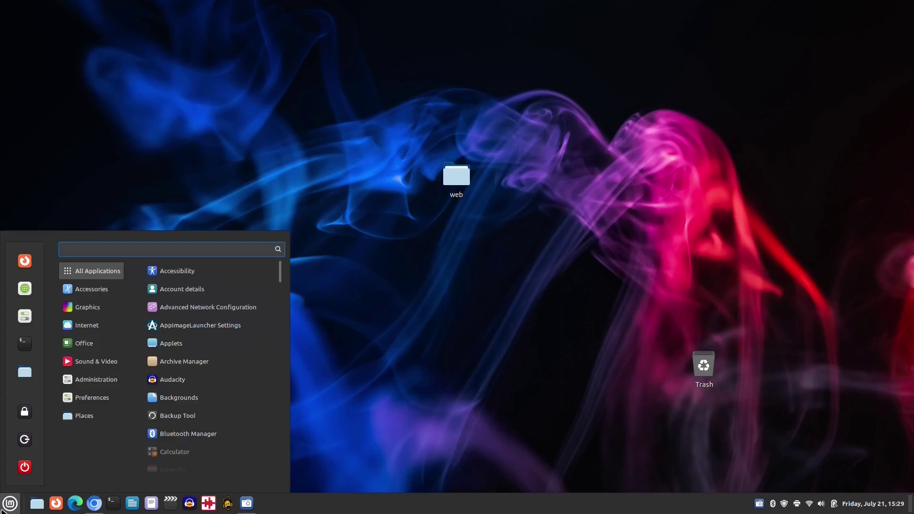
{"action": "left_click", "coordinate": [25, 316]}
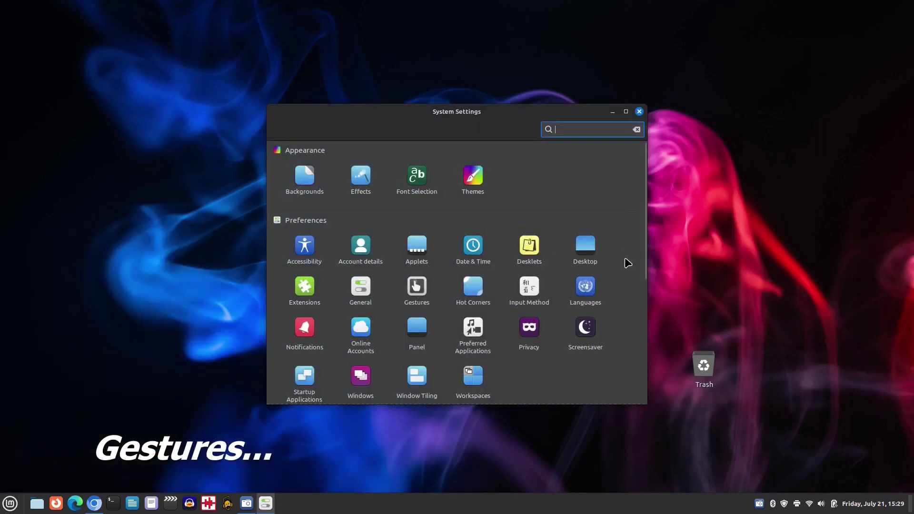
{"action": "left_click", "coordinate": [415, 288]}
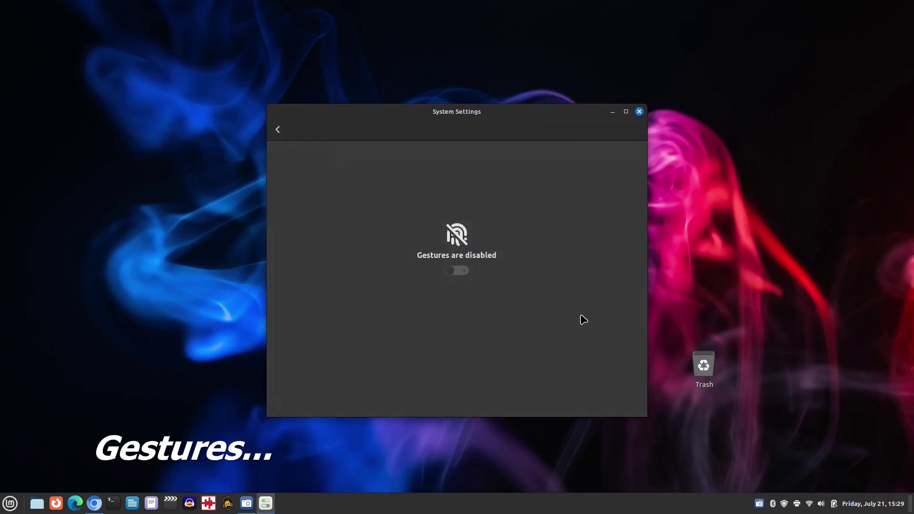
{"action": "left_click", "coordinate": [463, 271]}
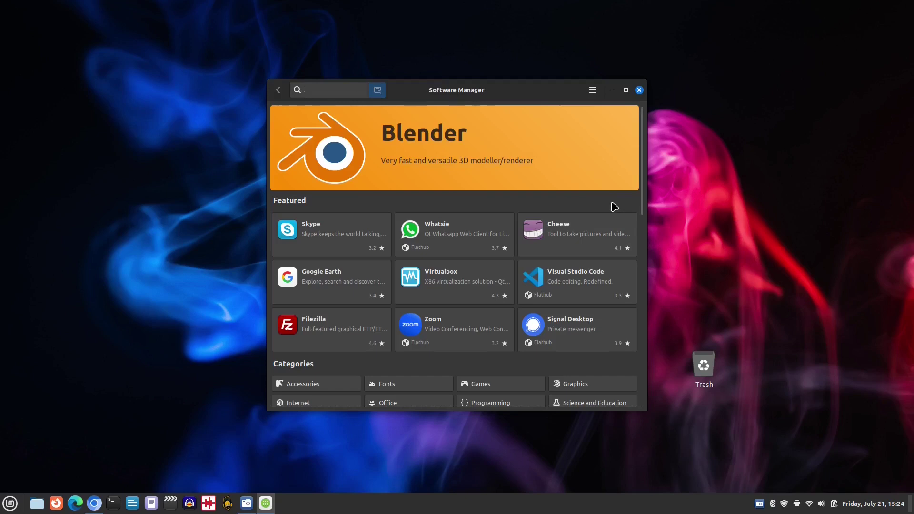
Search Software Manager for 'tenacity' to list Tenacity and Python3-tenacity
{"action": "type", "text": "tenacity"}
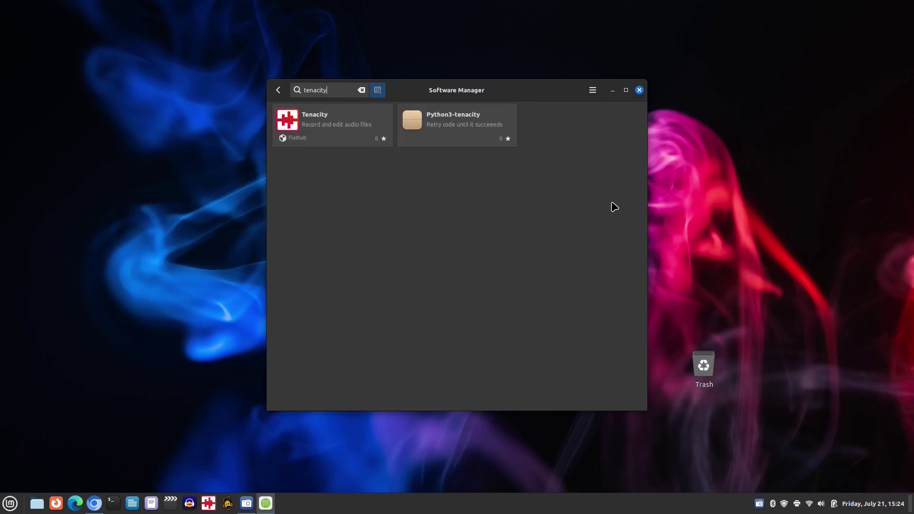
Open the Tenacity details page, then show Pix's About dialog with version 3.0.2
{"action": "left_click", "coordinate": [328, 131]}
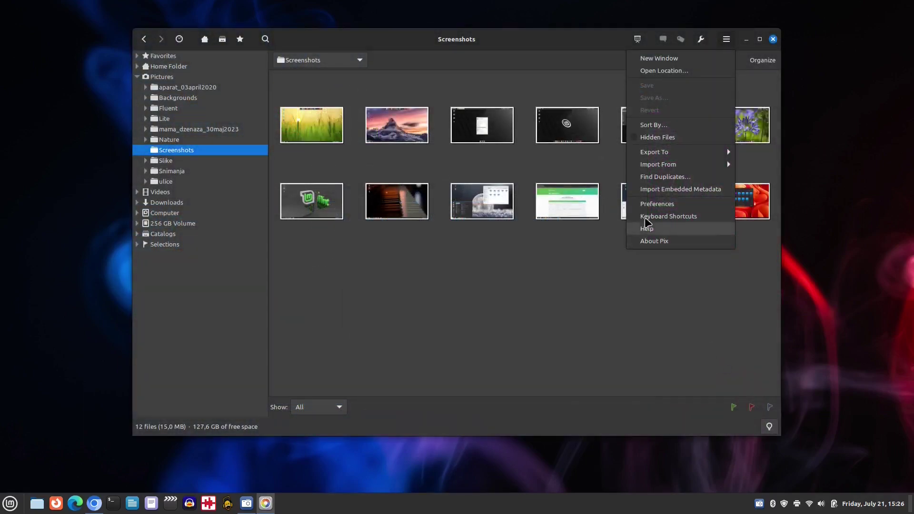
{"action": "left_click", "coordinate": [648, 241]}
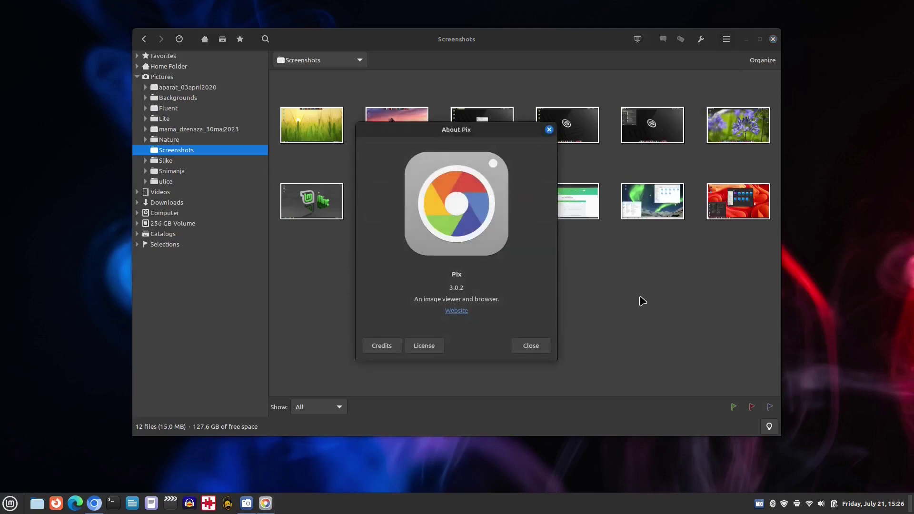